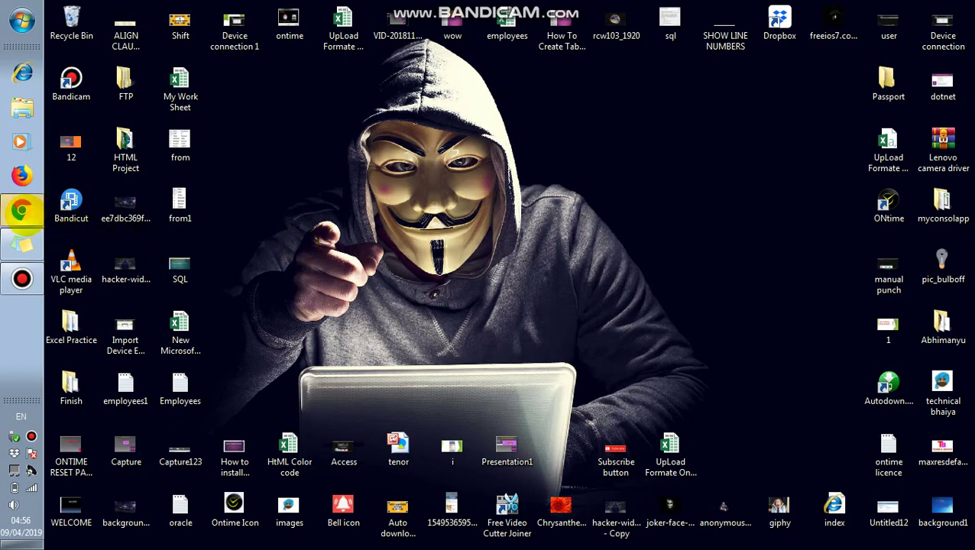
- Open ontimeemployeemanager.com in Google Chrome
{"action": "left_click", "coordinate": [22, 210]}
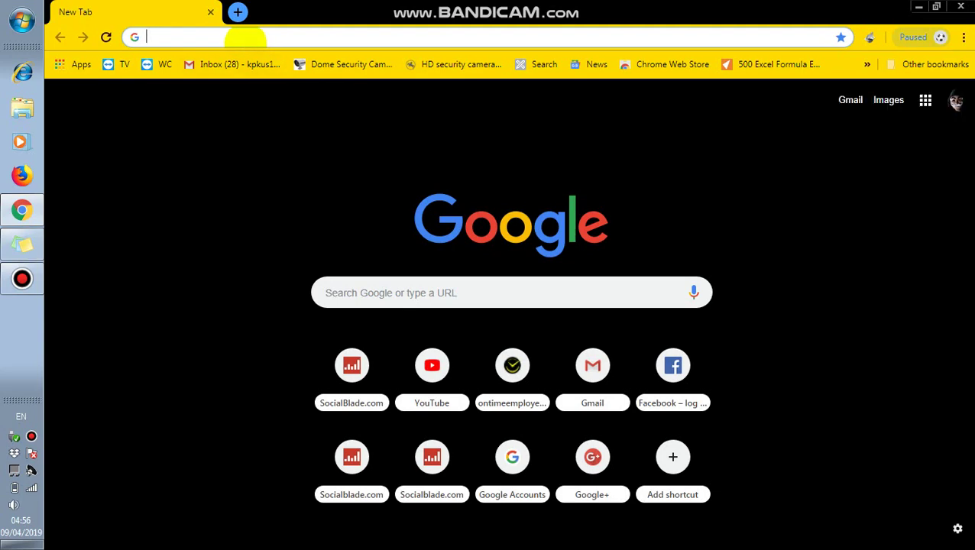
{"action": "type", "text": "ontimeemployeemanager.com"}
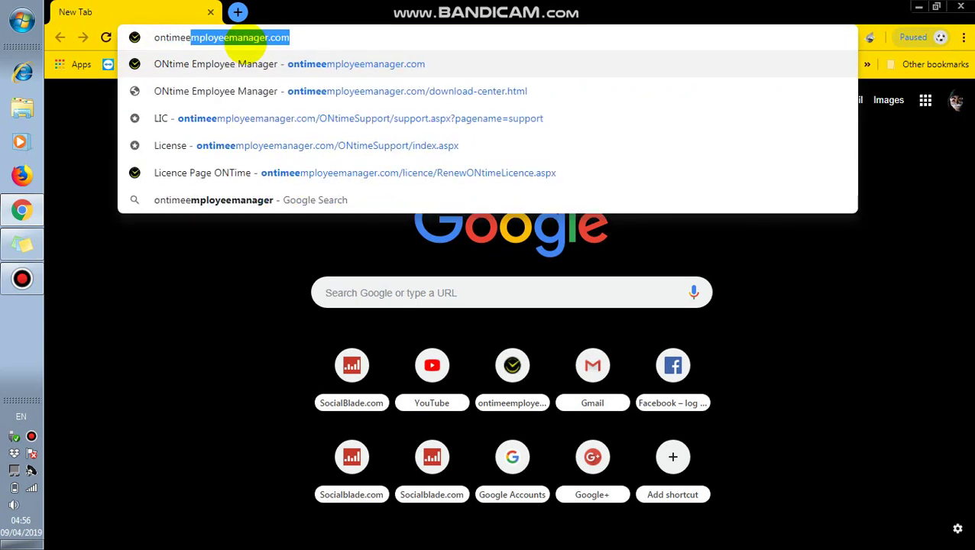
{"action": "key", "text": "Return"}
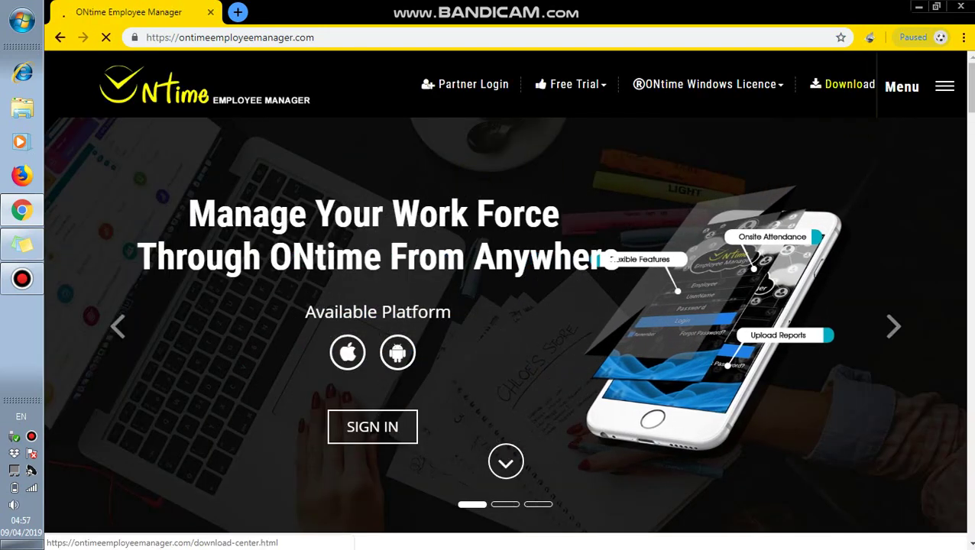
- Go to the Download Center and expand ONtime Attendance Release Version, browsing releases from 3.3.17 down
{"action": "left_click", "coordinate": [850, 84]}
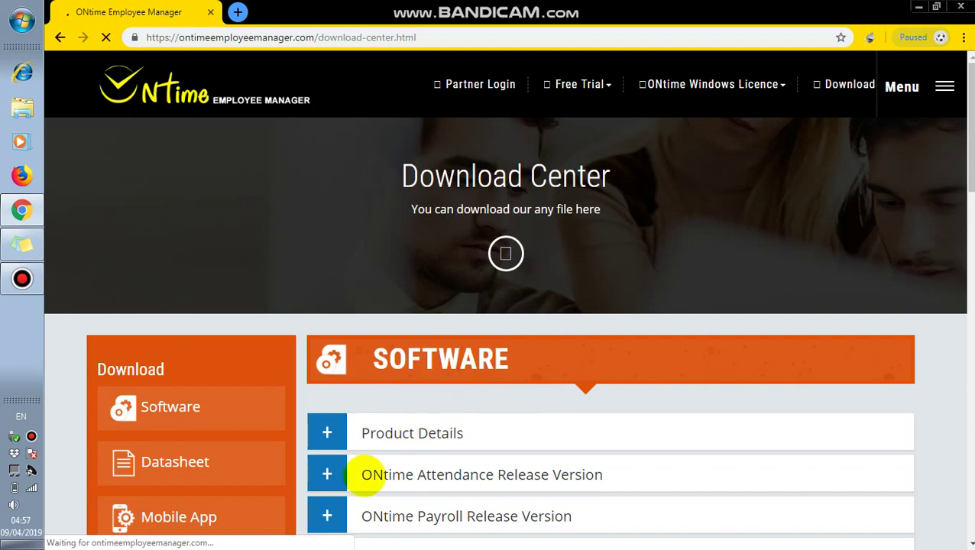
{"action": "left_click", "coordinate": [365, 475]}
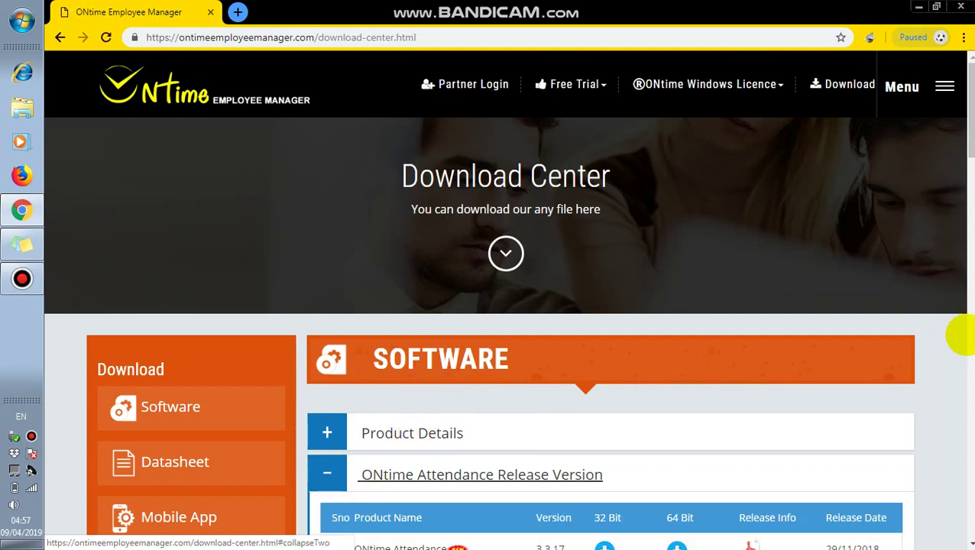
{"action": "scroll", "coordinate": [505, 305], "scroll_direction": "down", "scroll_amount": 4}
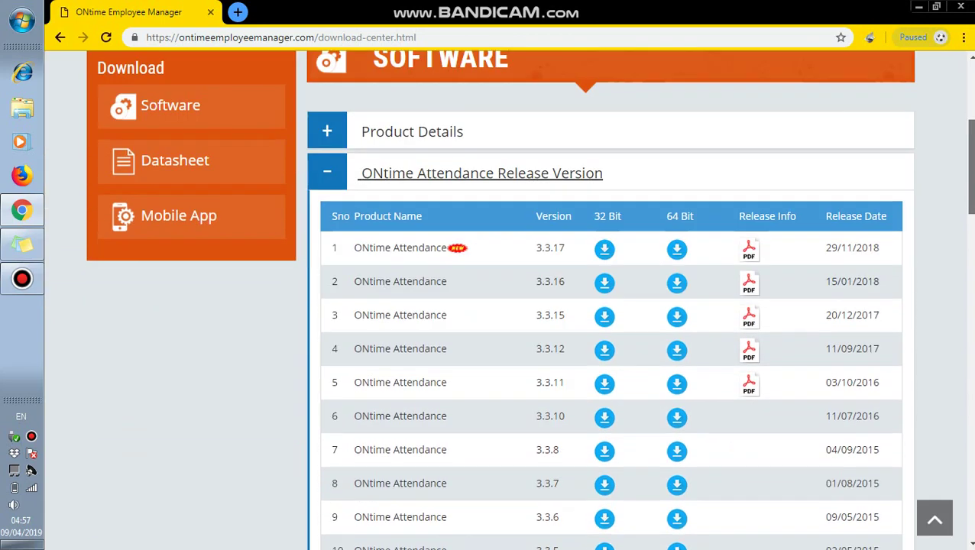
{"action": "scroll", "coordinate": [504, 305], "scroll_direction": "down", "scroll_amount": 1}
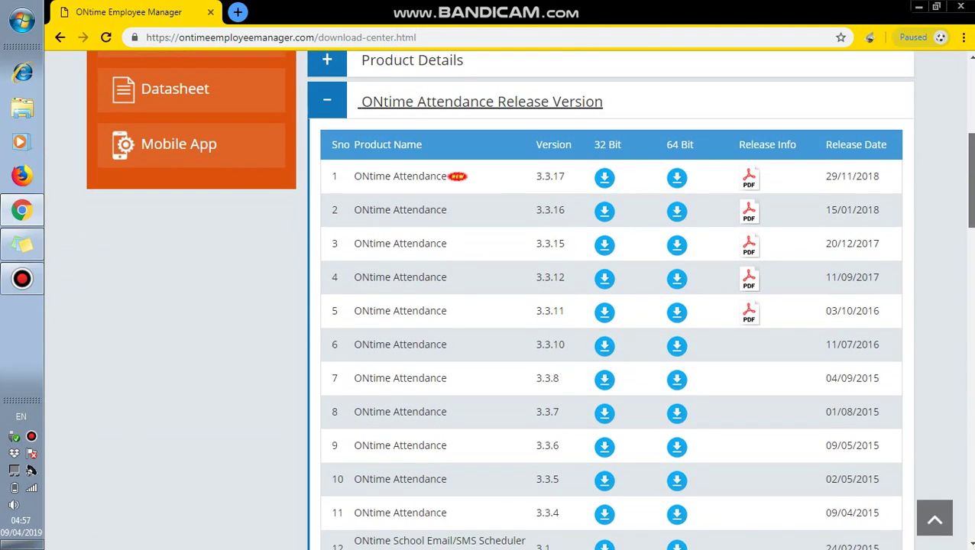
{"action": "scroll", "coordinate": [498, 300], "scroll_direction": "down", "scroll_amount": 1}
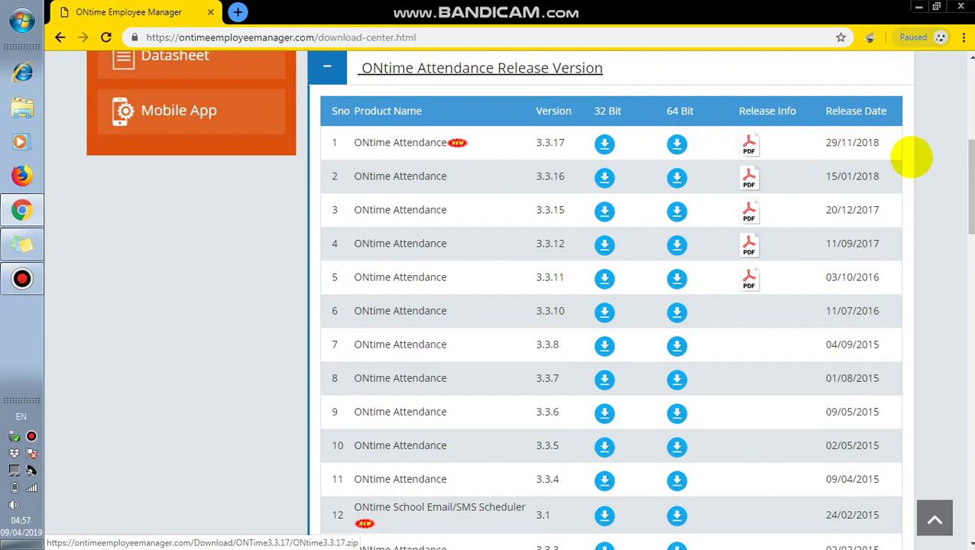
{"action": "scroll", "coordinate": [957, 245], "scroll_direction": "down", "scroll_amount": 3}
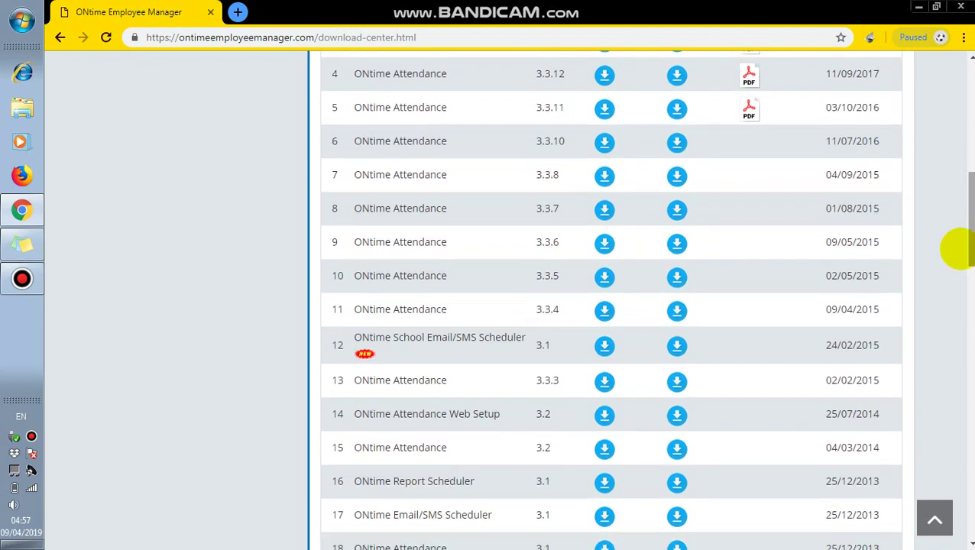
{"action": "left_click", "coordinate": [371, 317]}
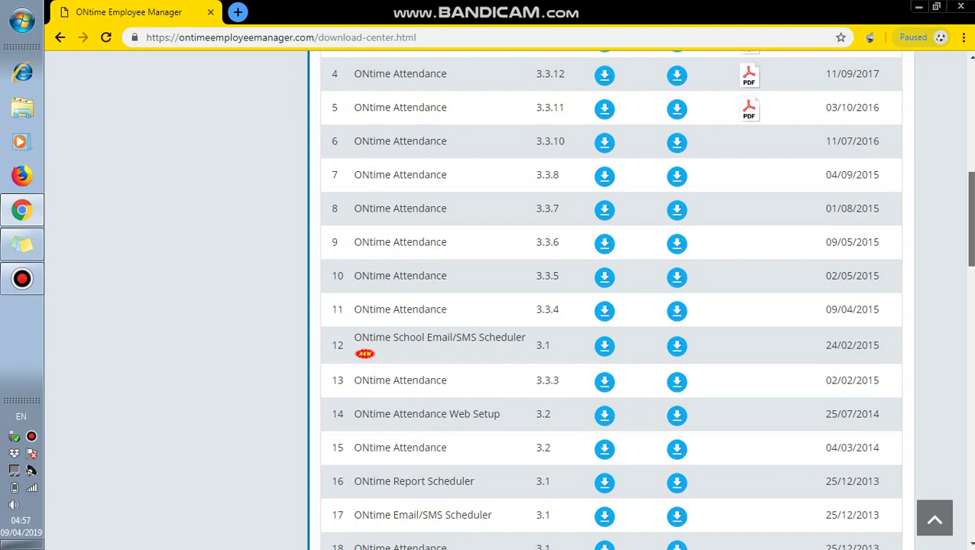
{"action": "scroll", "coordinate": [968, 229], "scroll_direction": "down", "scroll_amount": 5}
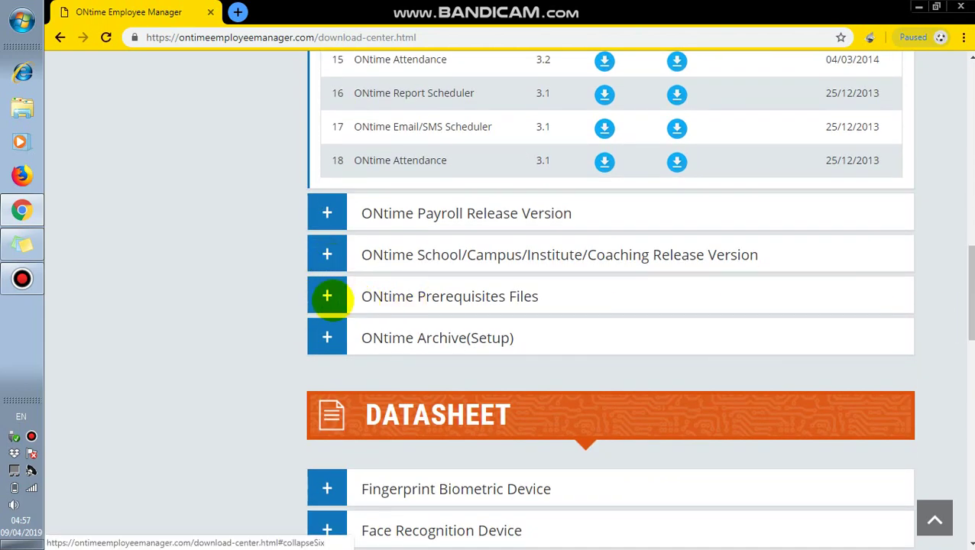
- Find the Crystal Reports download under ONtime Prerequisites Files, then bring up the Windows Explorer Libraries window
{"action": "scroll", "coordinate": [329, 298], "scroll_direction": "down", "scroll_amount": 4}
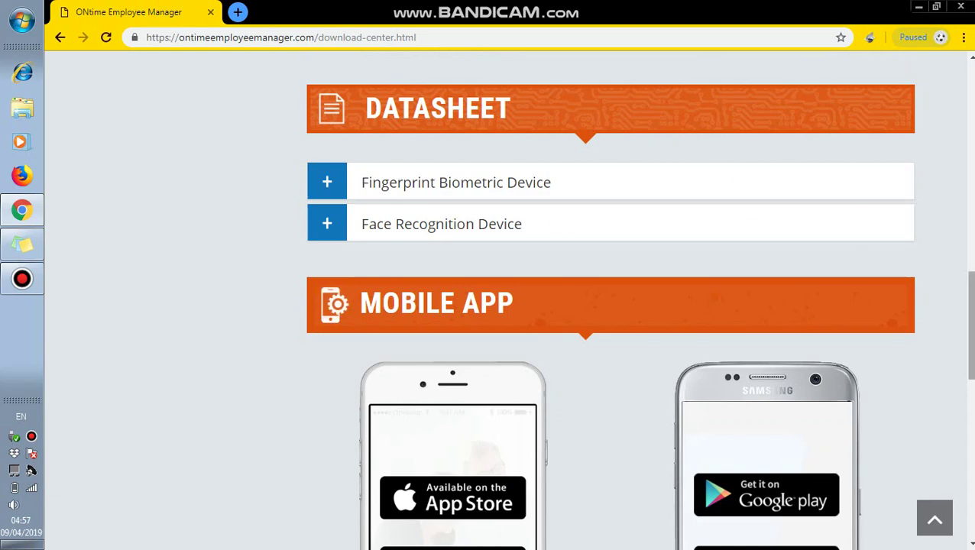
{"action": "scroll", "coordinate": [959, 298], "scroll_direction": "up", "scroll_amount": 5}
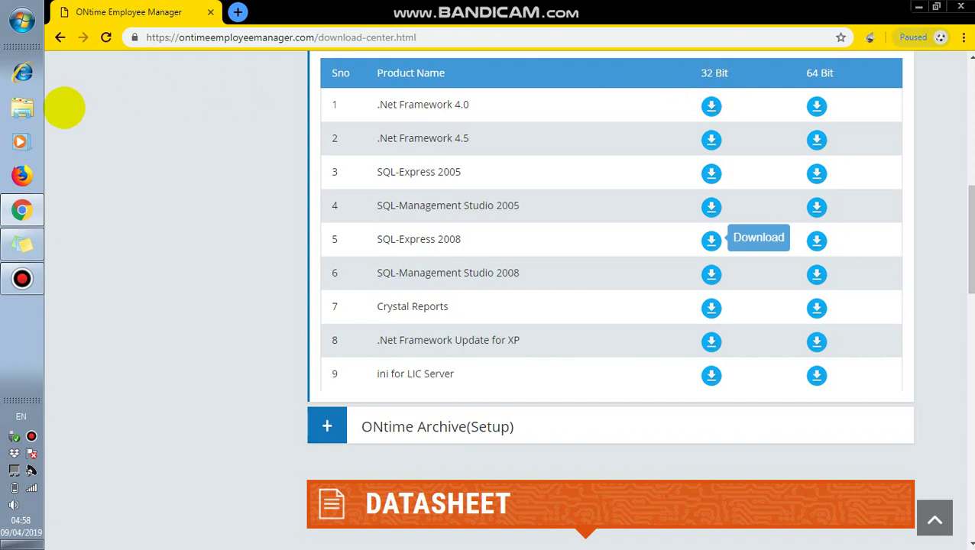
{"action": "left_click", "coordinate": [22, 109]}
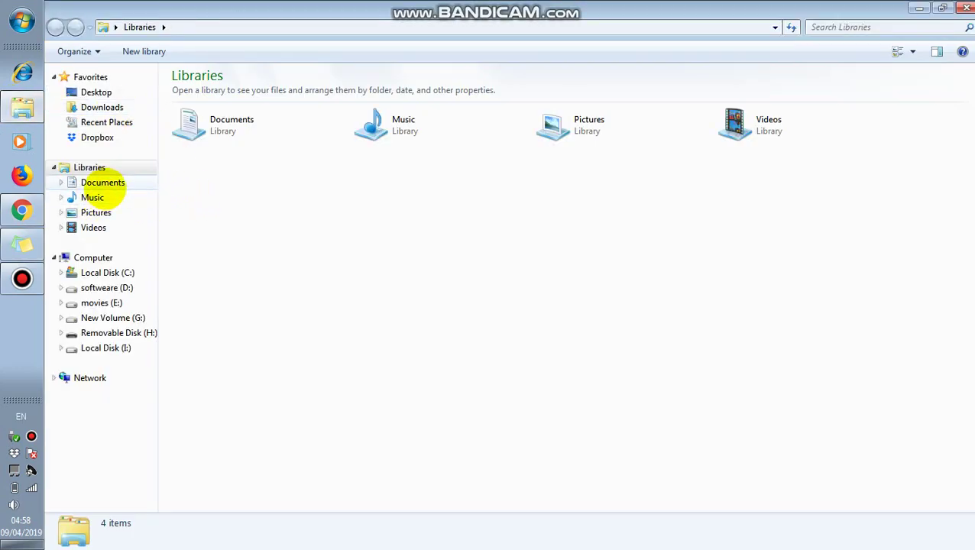
- Refresh the Downloads folder and extract CRRuntime_32bit_13_0_5.zip there
{"action": "left_click", "coordinate": [113, 107]}
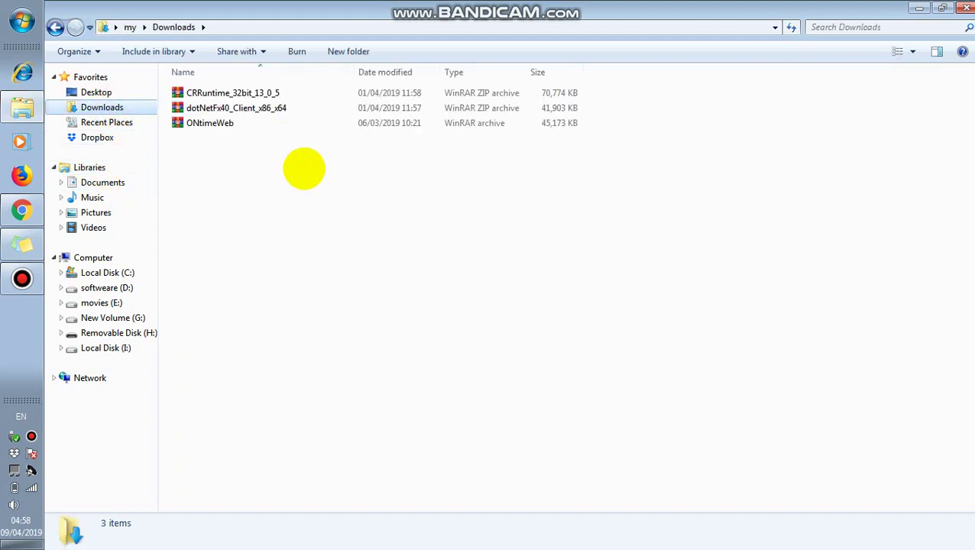
{"action": "right_click", "coordinate": [270, 185]}
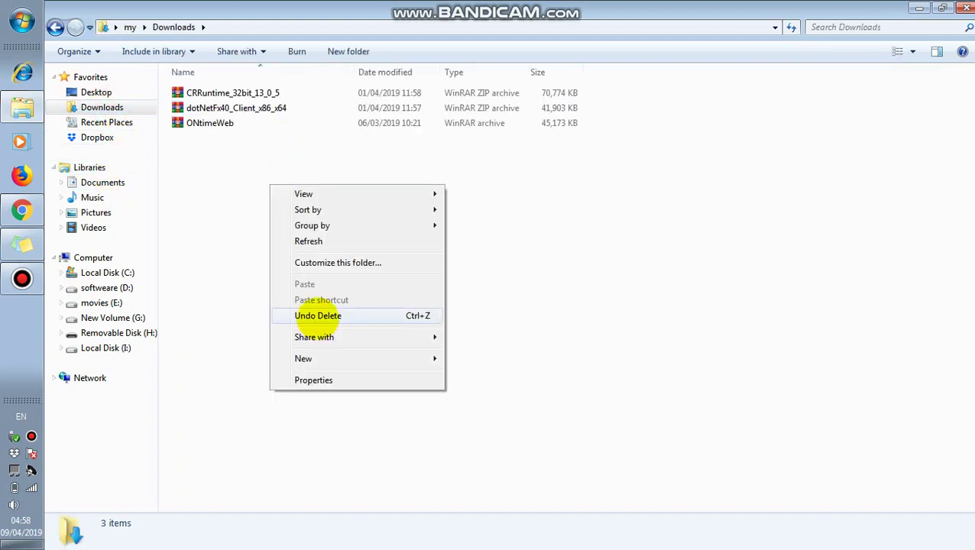
{"action": "left_click", "coordinate": [310, 241]}
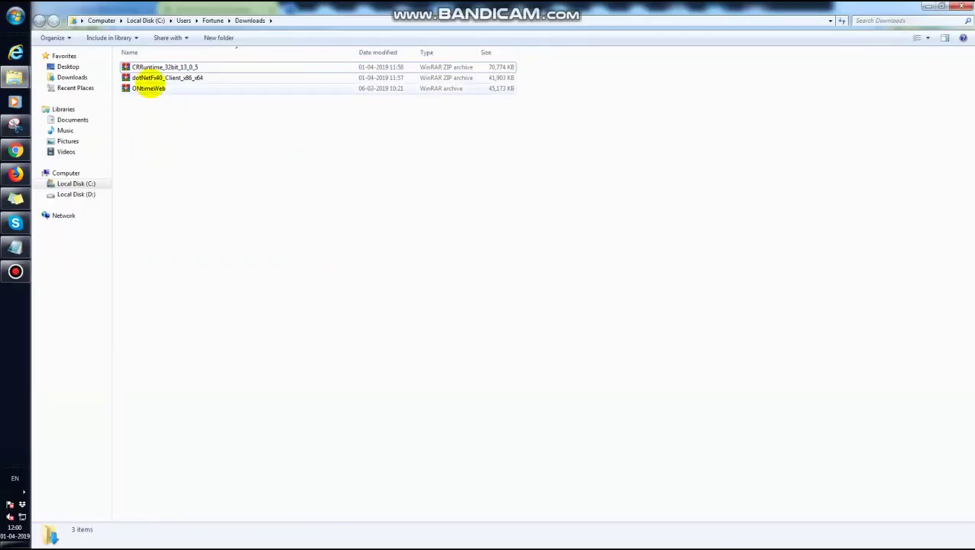
{"action": "left_click", "coordinate": [145, 67]}
{"action": "right_click", "coordinate": [149, 67]}
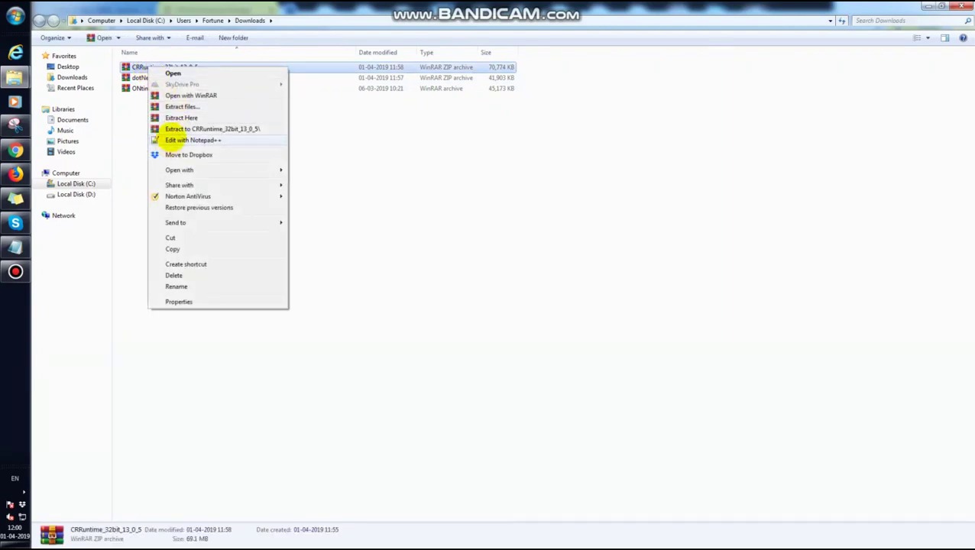
{"action": "left_click", "coordinate": [180, 118]}
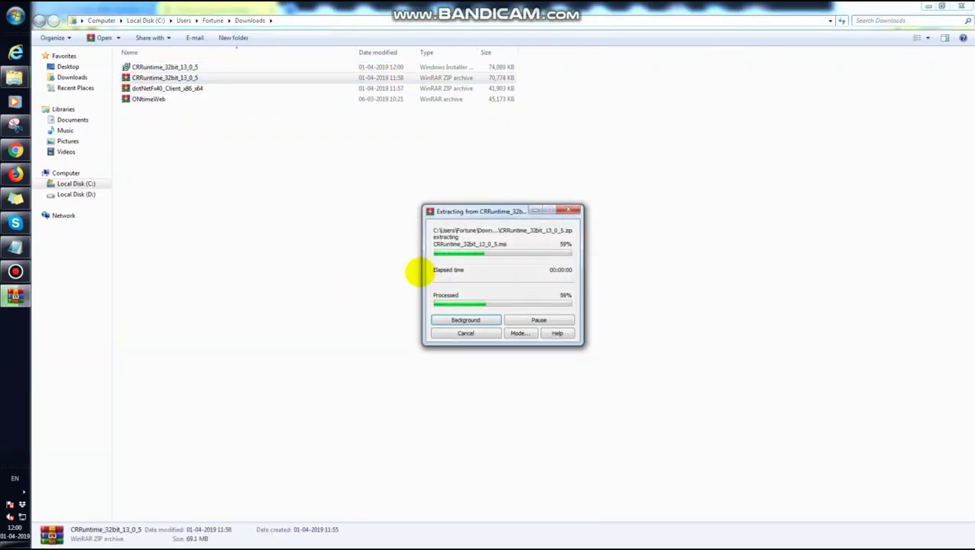
- Install the extracted CRRuntime_32bit_13_0_5 .msi package
{"action": "left_click", "coordinate": [159, 66]}
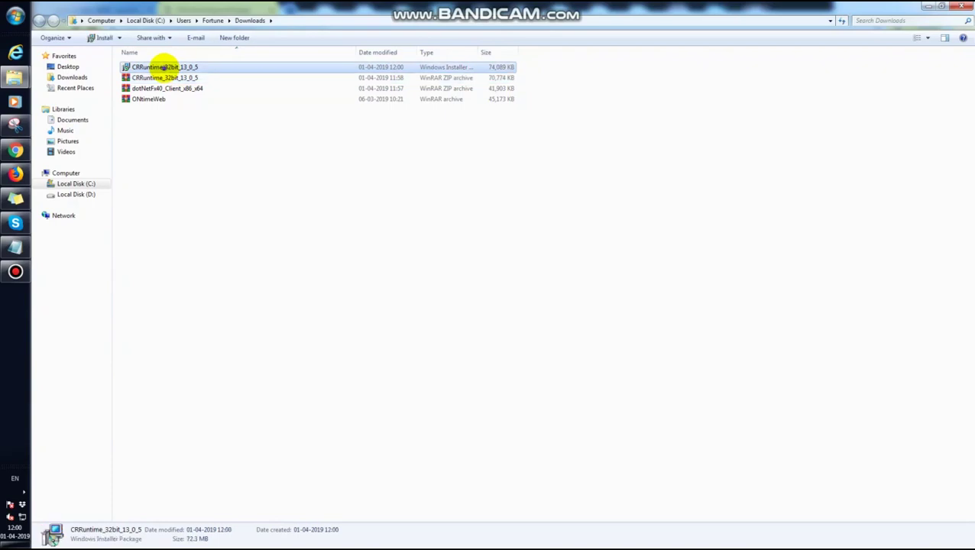
{"action": "right_click", "coordinate": [163, 68]}
{"action": "left_click", "coordinate": [189, 75]}
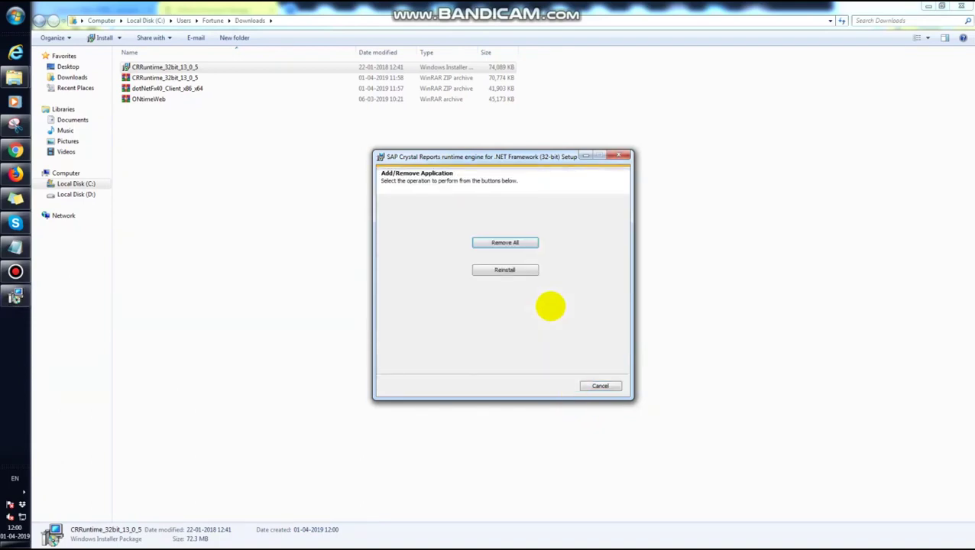
{"action": "left_click", "coordinate": [505, 270]}
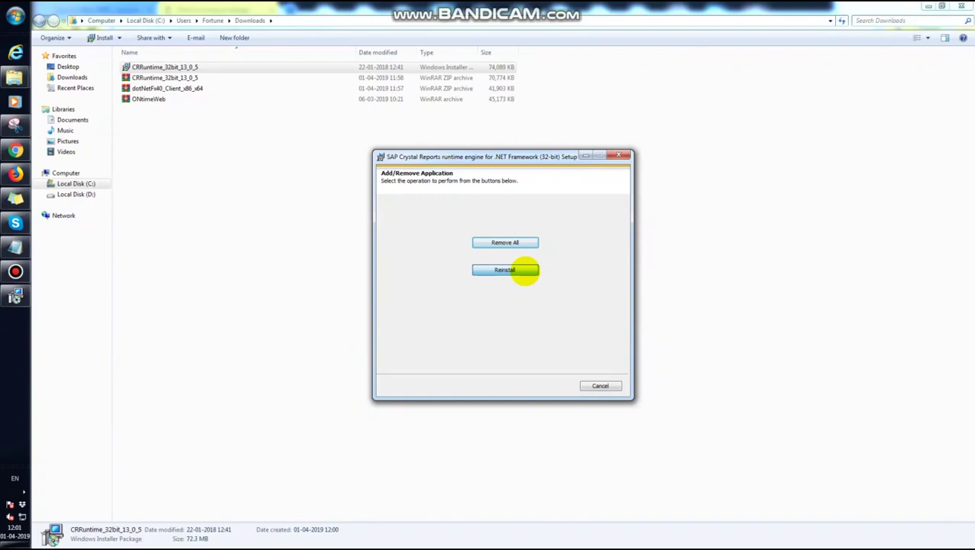
- Choose Reinstall for the Crystal Reports runtime engine for .NET Framework (32-bit)
{"action": "left_click", "coordinate": [525, 270]}
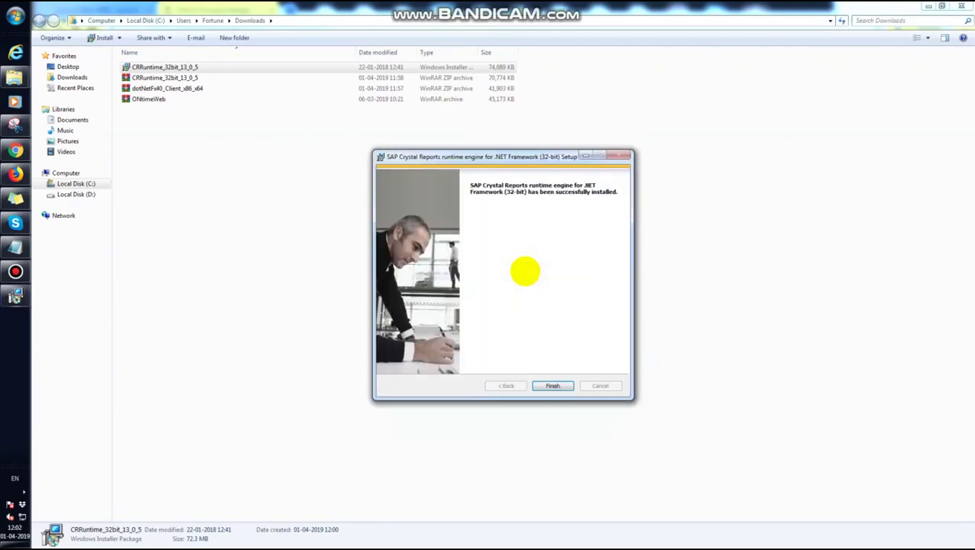
- Close the finished Crystal Reports setup and extract the dotNetFx40_Client_x86_x64 archive in Downloads
{"action": "left_click", "coordinate": [551, 385]}
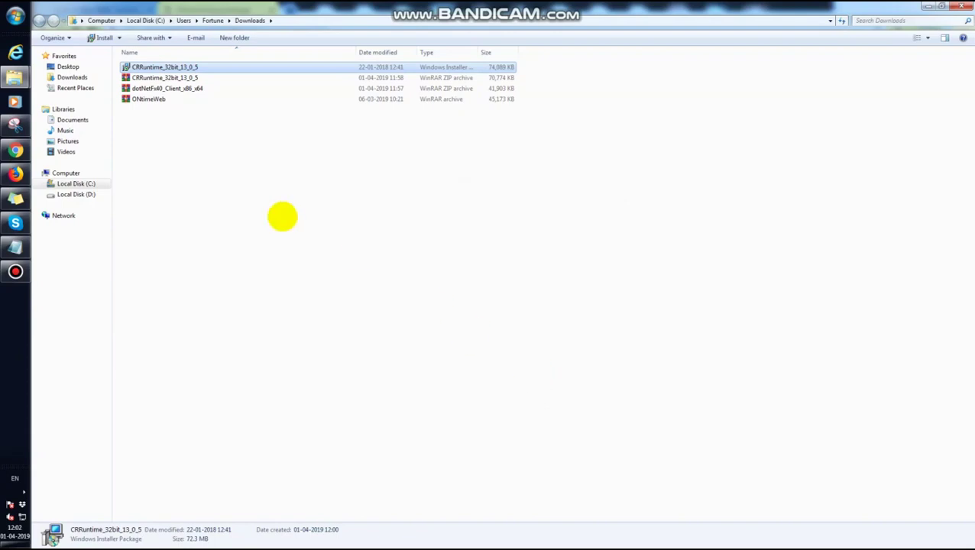
{"action": "left_click", "coordinate": [137, 89]}
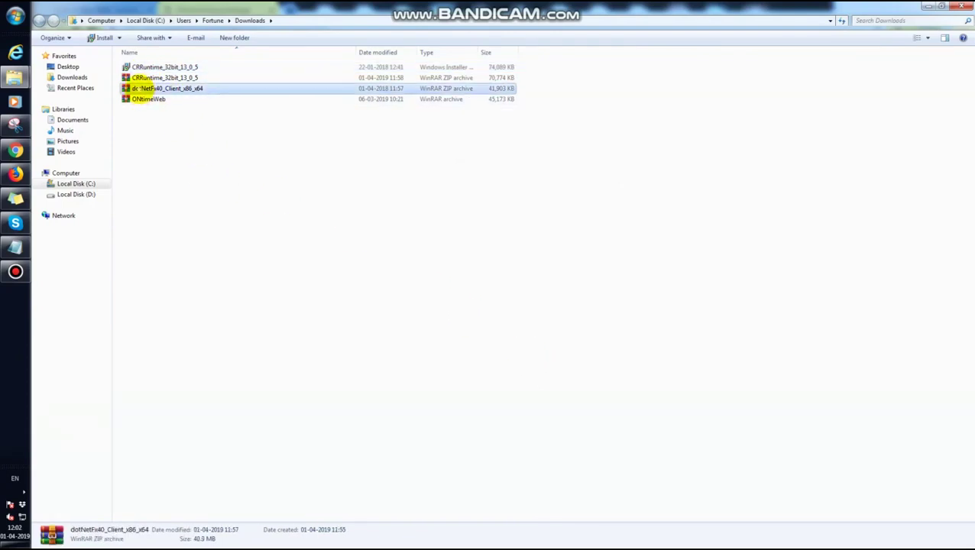
{"action": "right_click", "coordinate": [137, 88]}
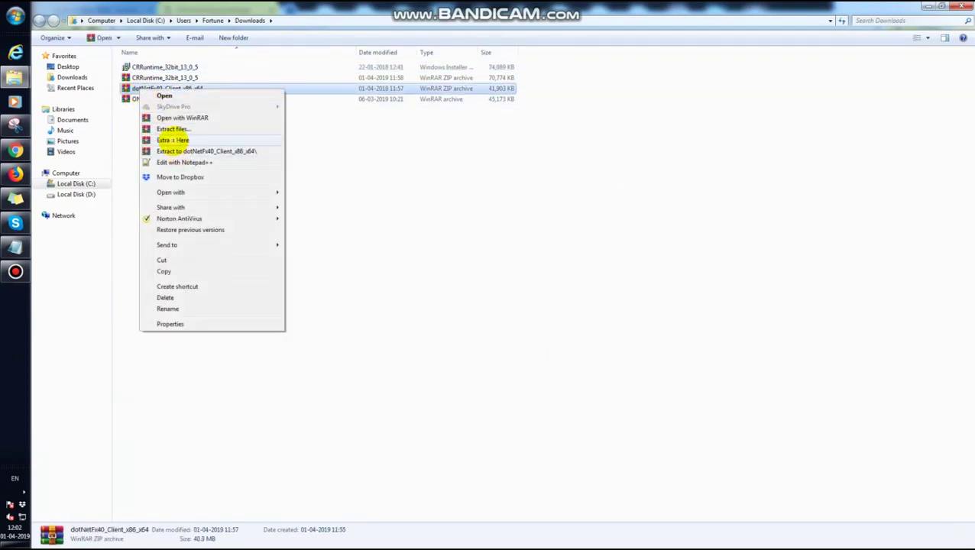
{"action": "left_click", "coordinate": [176, 140]}
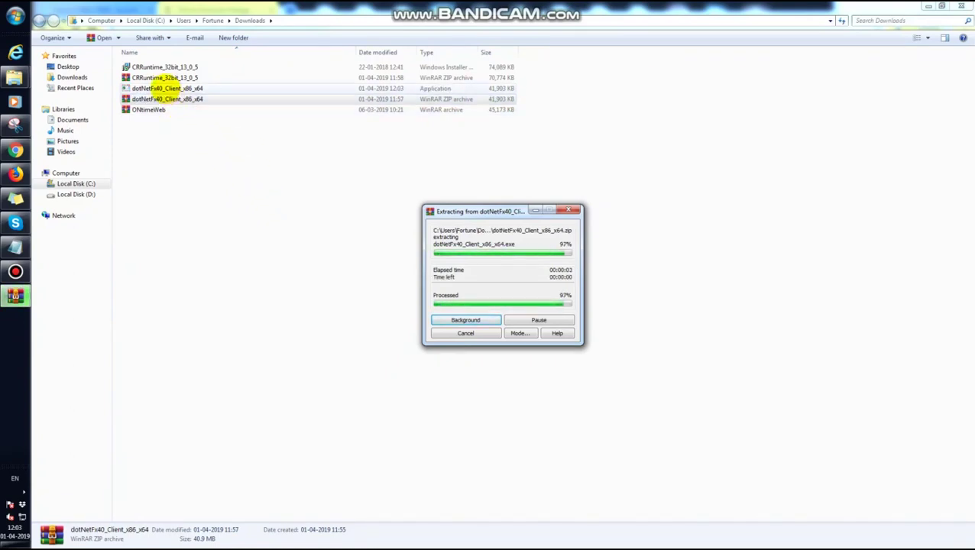
- Run dotNetFx40_Client_x86_x64.exe as administrator and close its already-installed notice
{"action": "left_click", "coordinate": [165, 88]}
{"action": "right_click", "coordinate": [165, 89]}
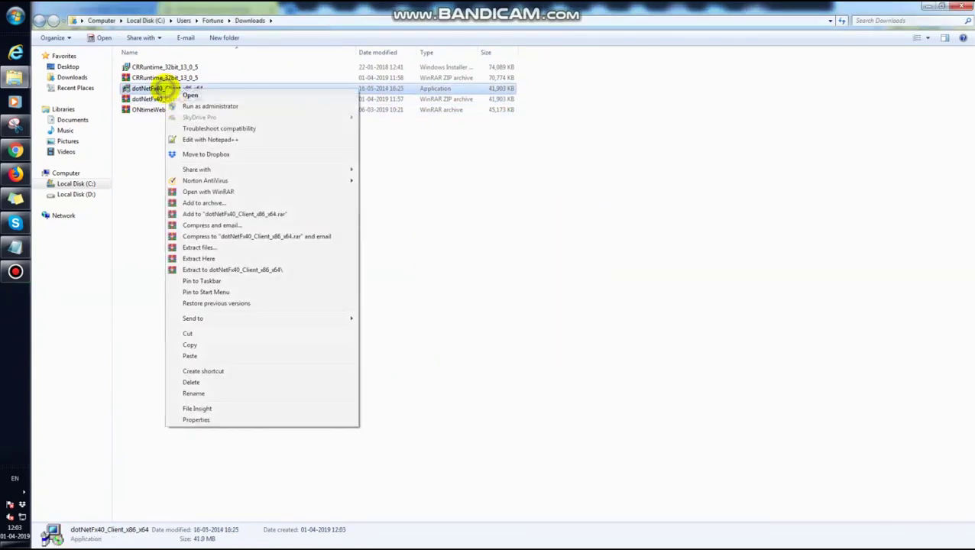
{"action": "left_click", "coordinate": [192, 105]}
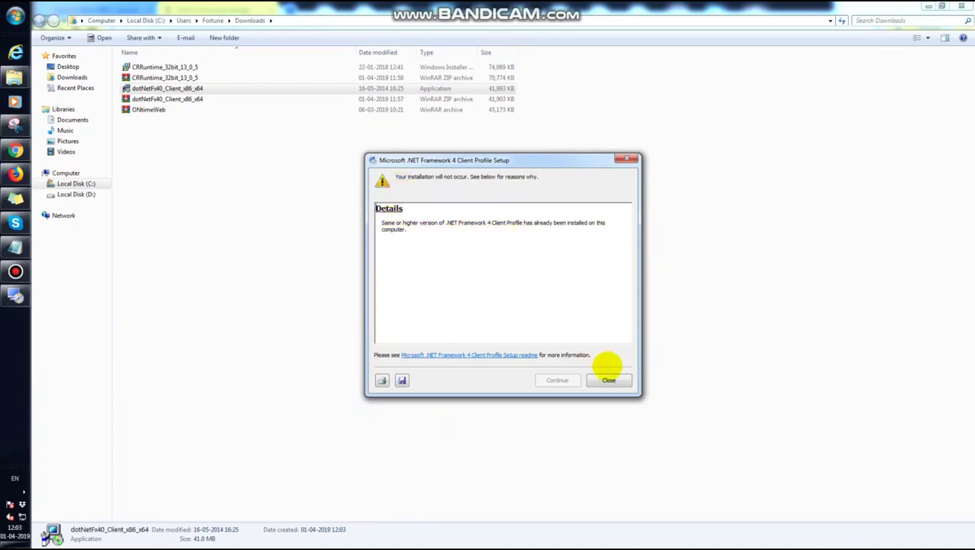
{"action": "left_click", "coordinate": [601, 376]}
{"action": "left_click", "coordinate": [150, 109]}
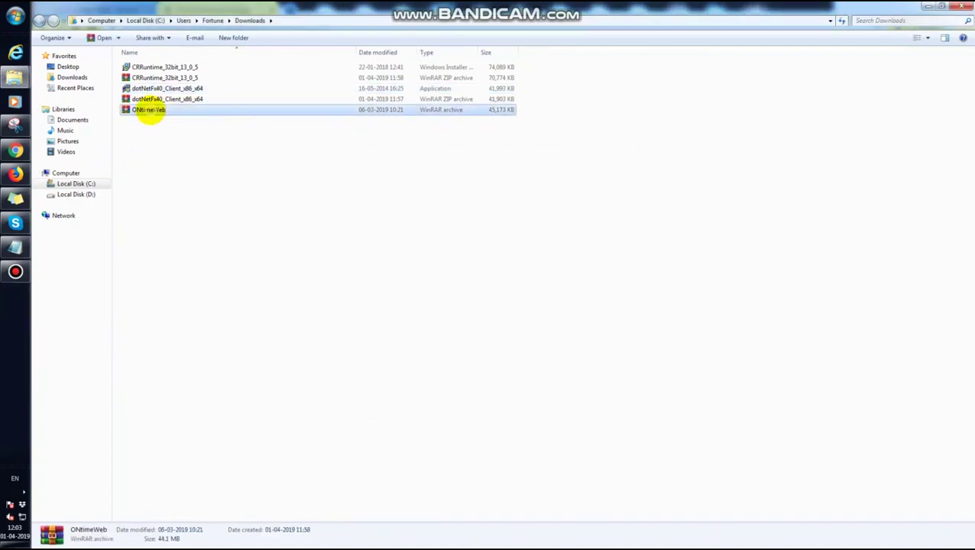
- Extract ONtimeWeb.rar in Downloads and copy the resulting ONtimeWeb folder
{"action": "right_click", "coordinate": [149, 109]}
{"action": "left_click", "coordinate": [185, 161]}
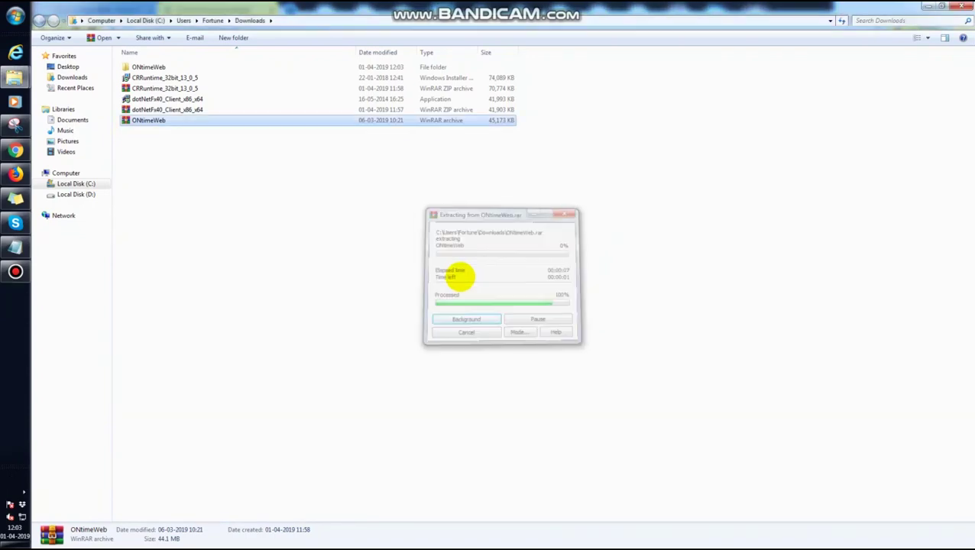
{"action": "left_click", "coordinate": [146, 66]}
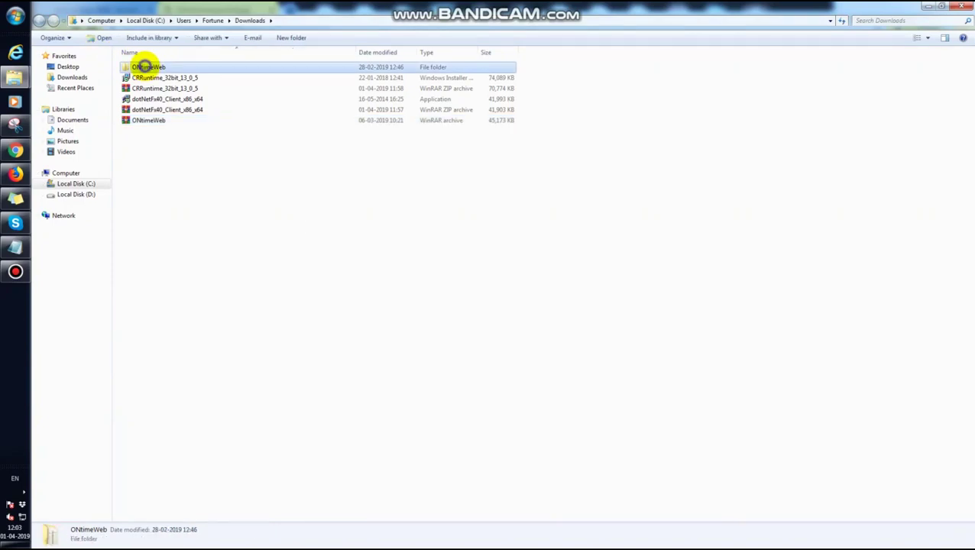
{"action": "right_click", "coordinate": [145, 66]}
{"action": "left_click", "coordinate": [163, 265]}
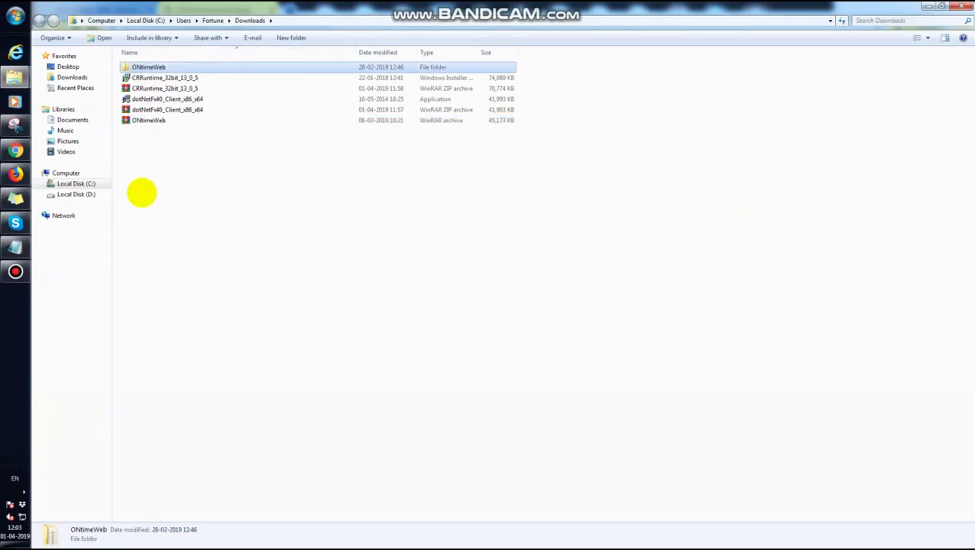
- Paste the ONtimeWeb folder into C:\inetpub\wwwroot
{"action": "left_click", "coordinate": [76, 184]}
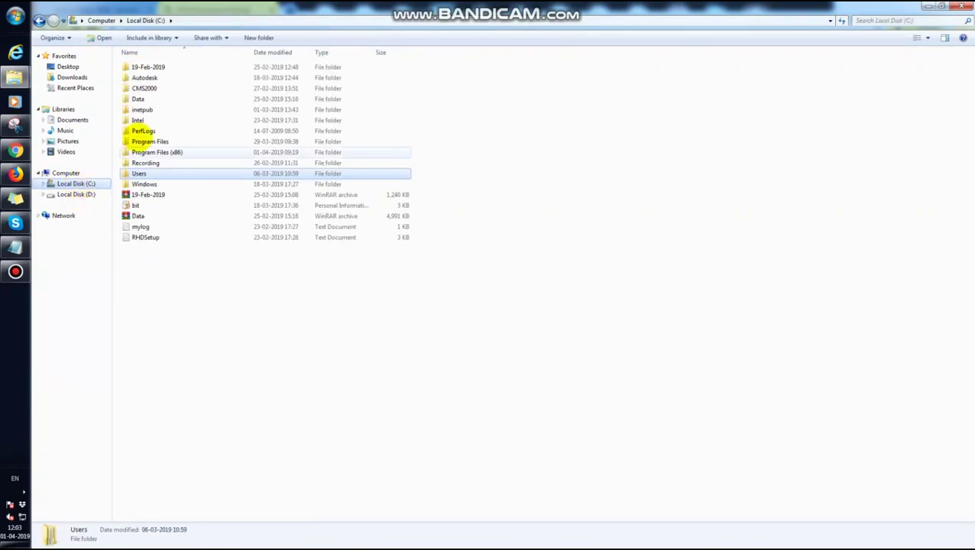
{"action": "left_click", "coordinate": [143, 109]}
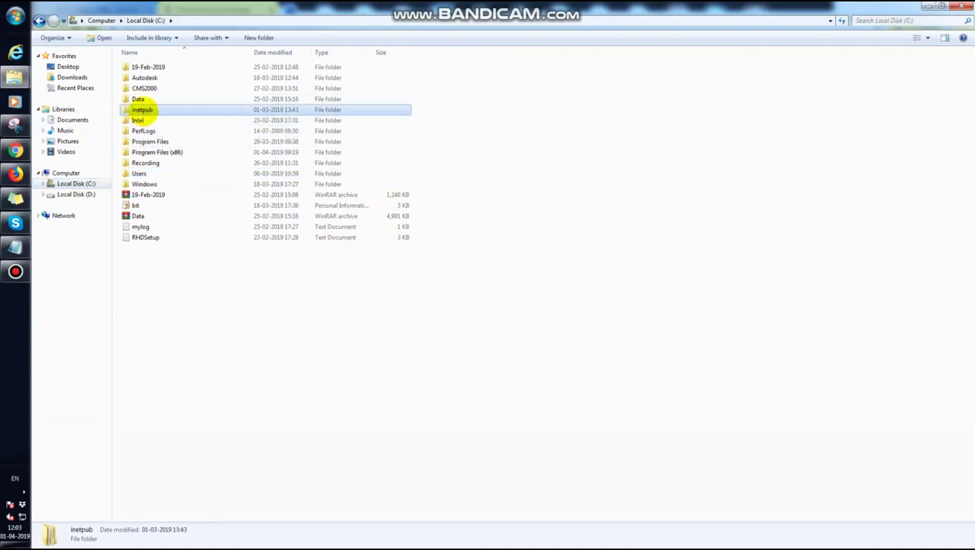
{"action": "double_click", "coordinate": [142, 109]}
{"action": "double_click", "coordinate": [143, 130]}
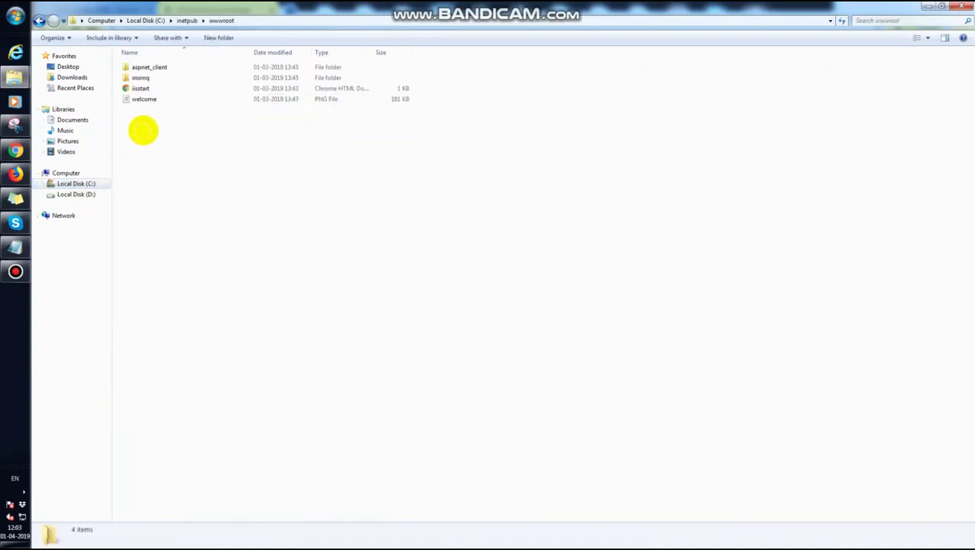
{"action": "right_click", "coordinate": [183, 126]}
{"action": "left_click", "coordinate": [209, 195]}
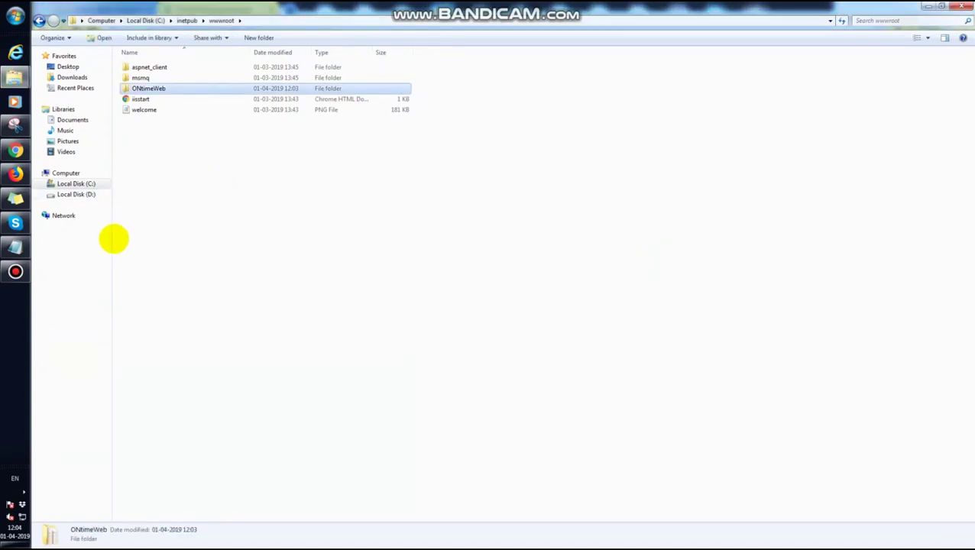
- Open Control Panel from the Start menu in Category view
{"action": "left_click", "coordinate": [15, 15]}
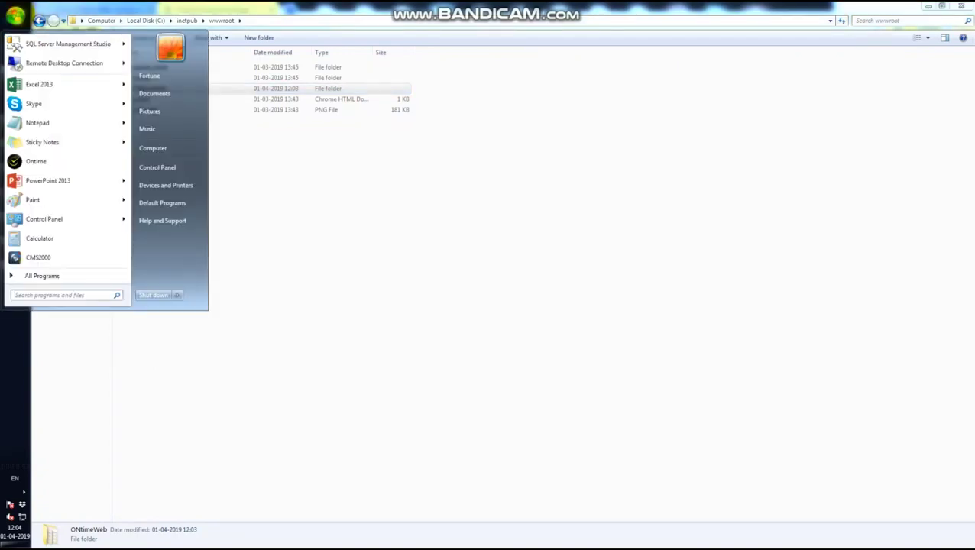
{"action": "type", "text": "i"}
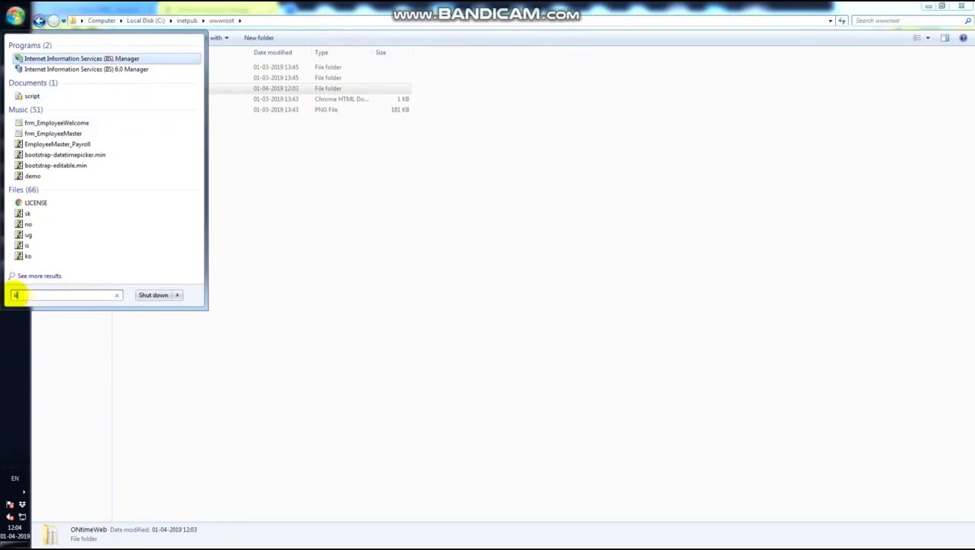
{"action": "key", "text": "BackSpace"}
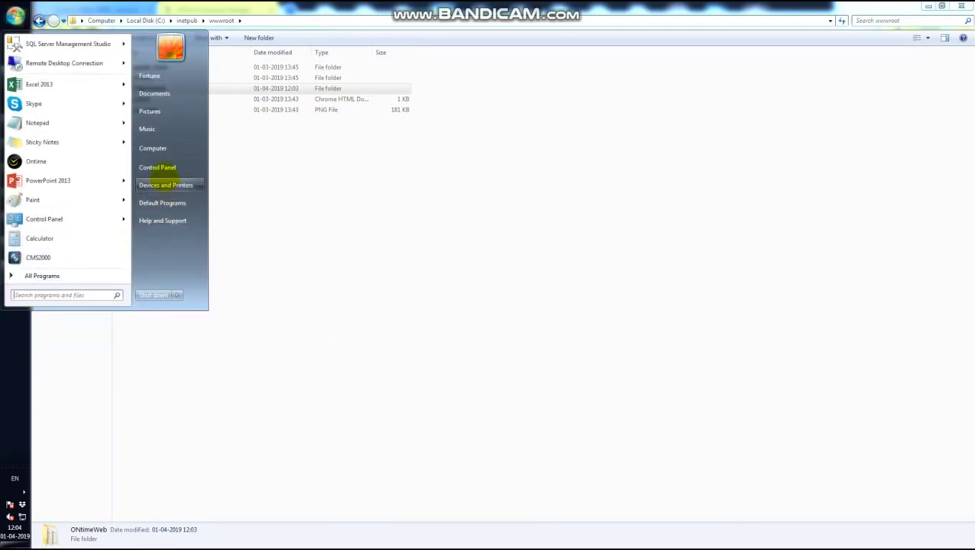
{"action": "left_click", "coordinate": [156, 167]}
{"action": "left_click", "coordinate": [103, 19]}
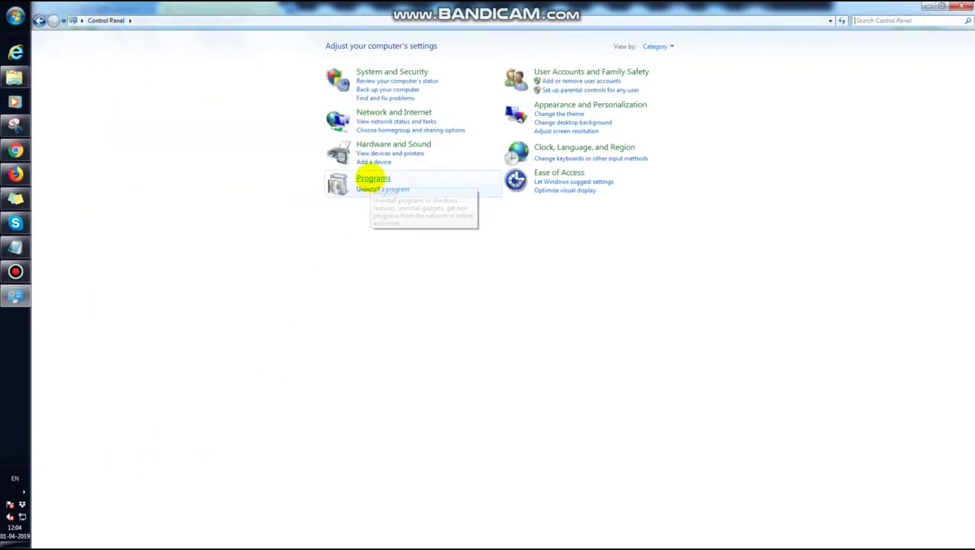
- Open Programs and Features, then 'Turn Windows features on or off'
{"action": "left_click", "coordinate": [367, 189]}
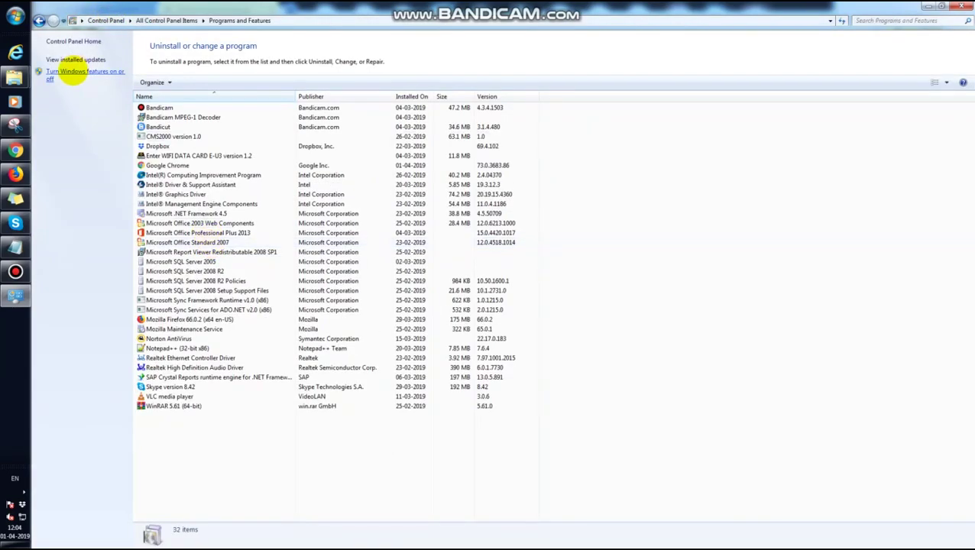
{"action": "left_click", "coordinate": [72, 73]}
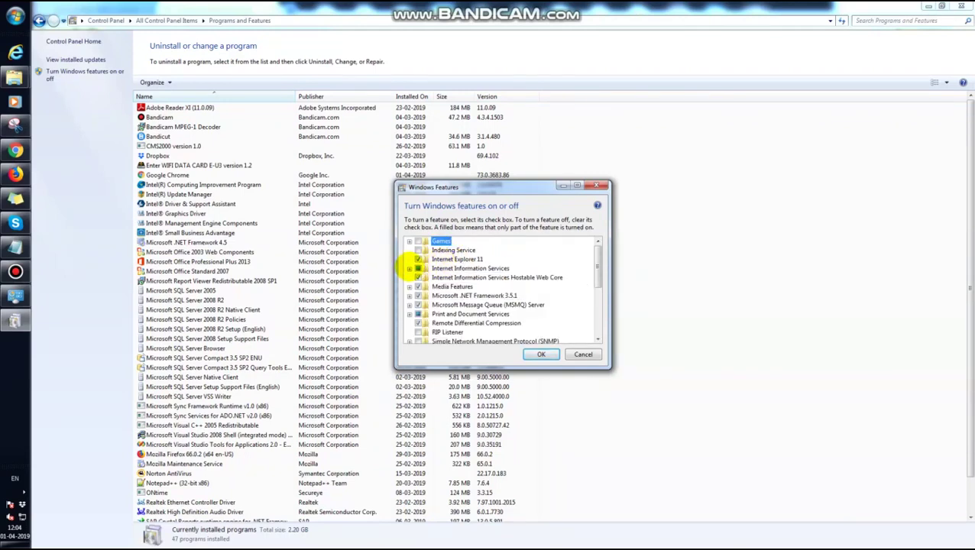
- Expand IIS FTP Server, Web Management Tools and IIS 6 Compatibility; enable IIS Management Scripts and Tools
{"action": "left_click", "coordinate": [409, 268]}
{"action": "left_click", "coordinate": [418, 277]}
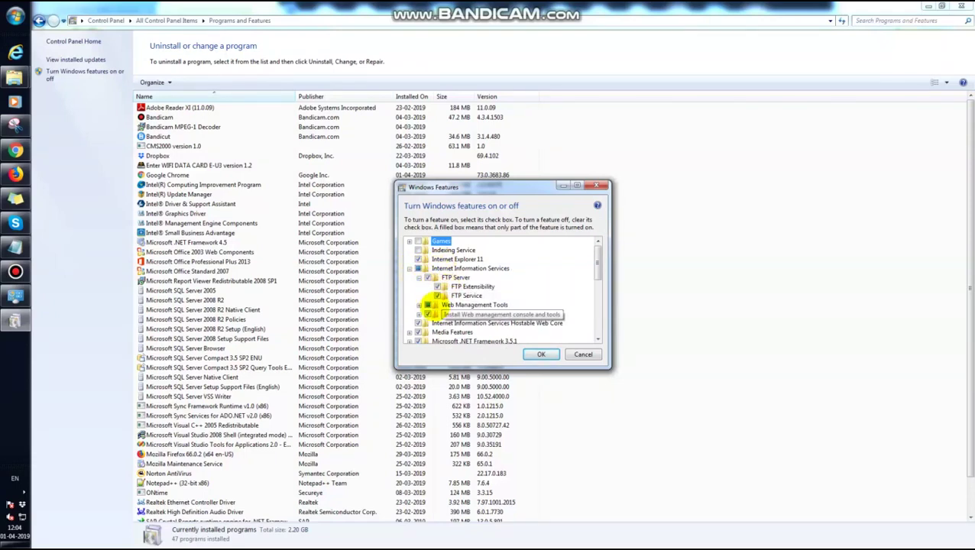
{"action": "left_click", "coordinate": [419, 305]}
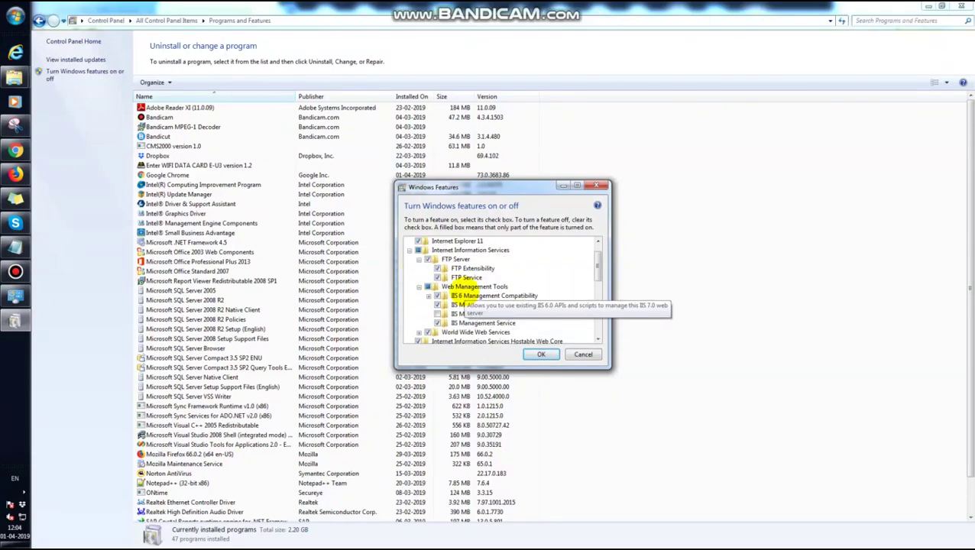
{"action": "scroll", "coordinate": [412, 283], "scroll_direction": "up", "scroll_amount": 1}
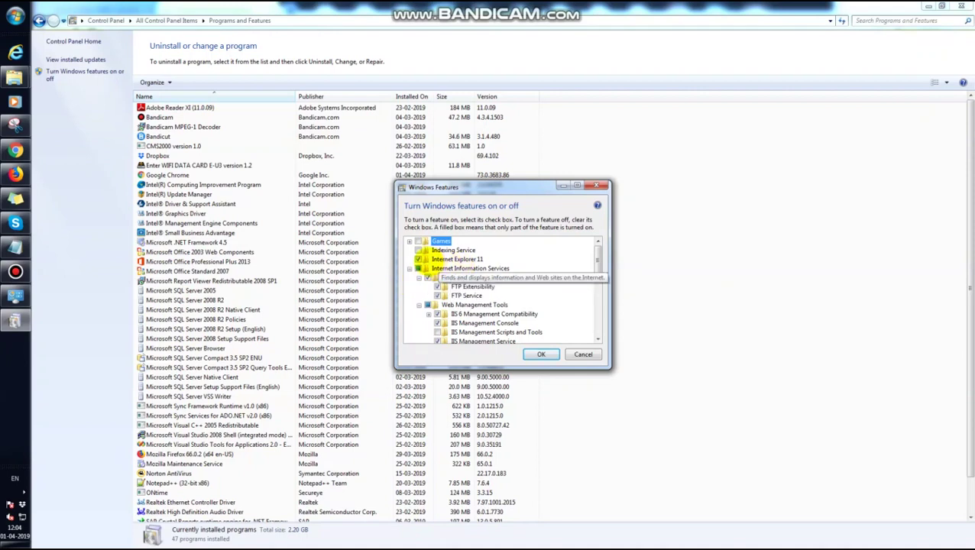
{"action": "scroll", "coordinate": [438, 310], "scroll_direction": "down", "scroll_amount": 1}
{"action": "left_click", "coordinate": [429, 305]}
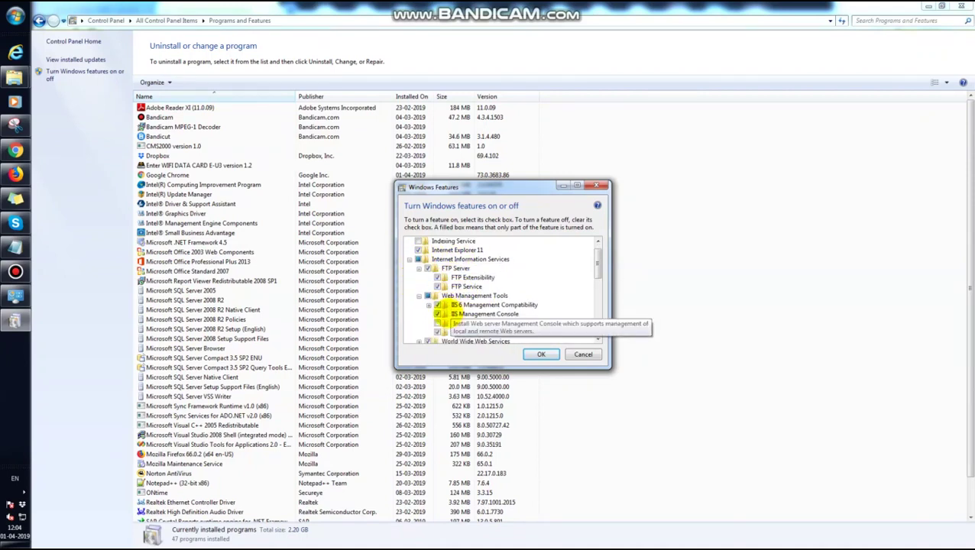
{"action": "scroll", "coordinate": [431, 306], "scroll_direction": "down", "scroll_amount": 1}
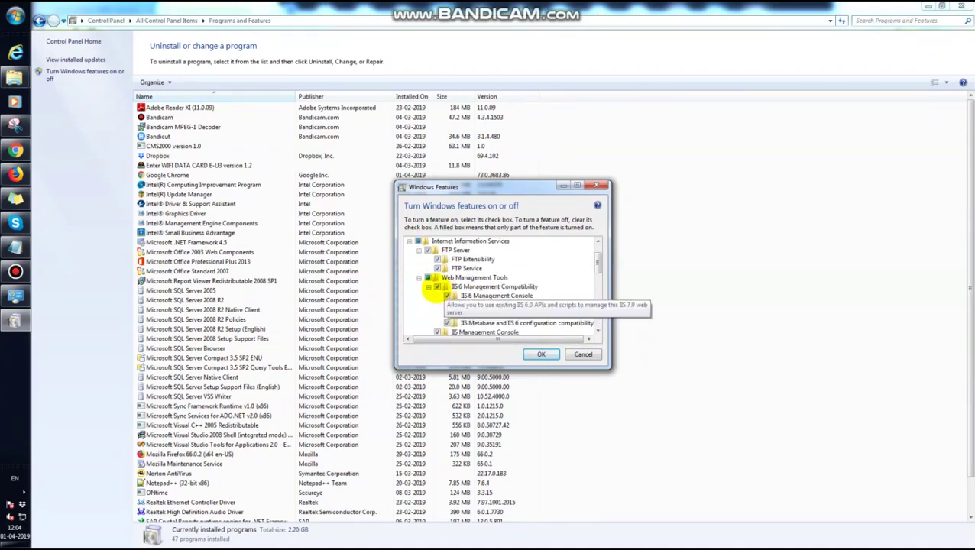
{"action": "scroll", "coordinate": [446, 312], "scroll_direction": "down", "scroll_amount": 1}
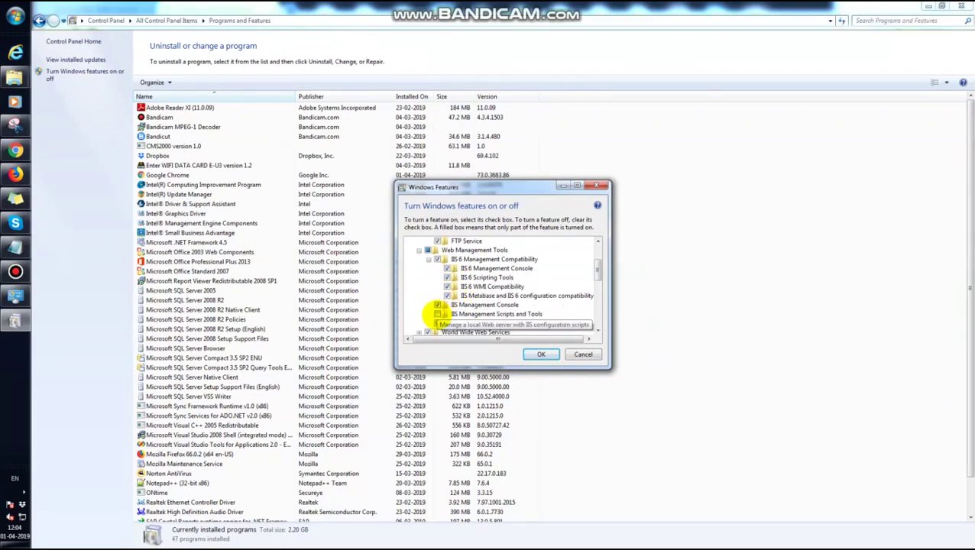
{"action": "scroll", "coordinate": [446, 304], "scroll_direction": "down", "scroll_amount": 1}
{"action": "left_click", "coordinate": [454, 290]}
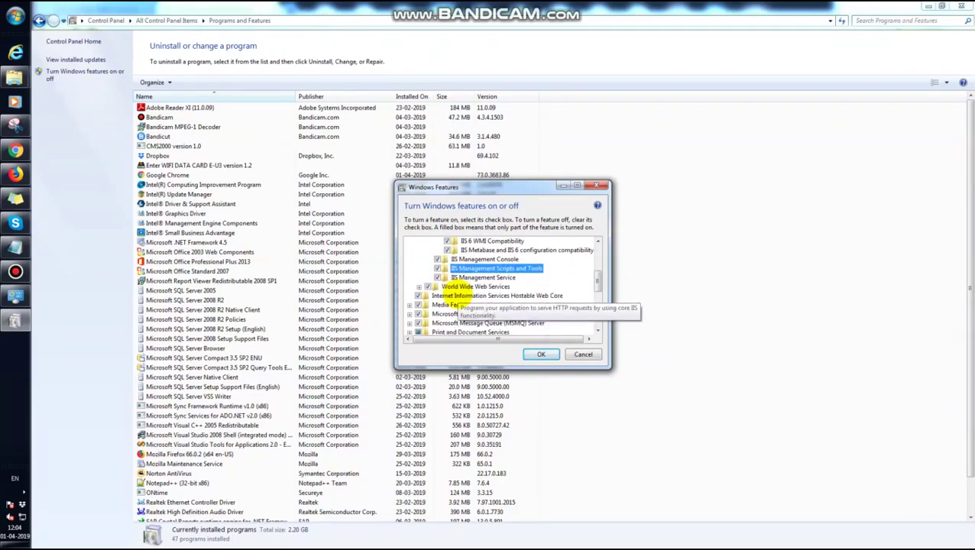
{"action": "scroll", "coordinate": [426, 307], "scroll_direction": "down", "scroll_amount": 1}
- Select World Wide Web Services and .NET Framework 3.5.1 sub-features and apply the changes
{"action": "left_click", "coordinate": [419, 286]}
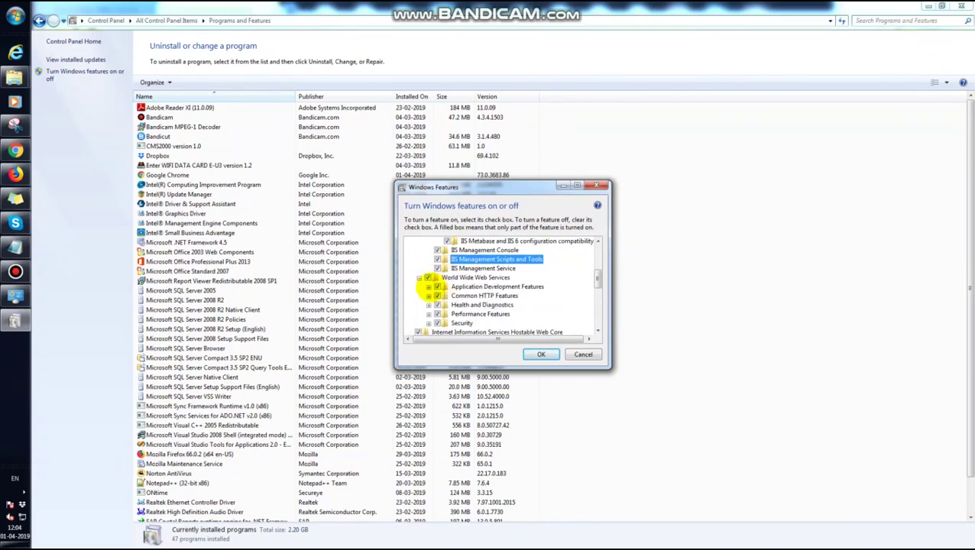
{"action": "left_click", "coordinate": [429, 287]}
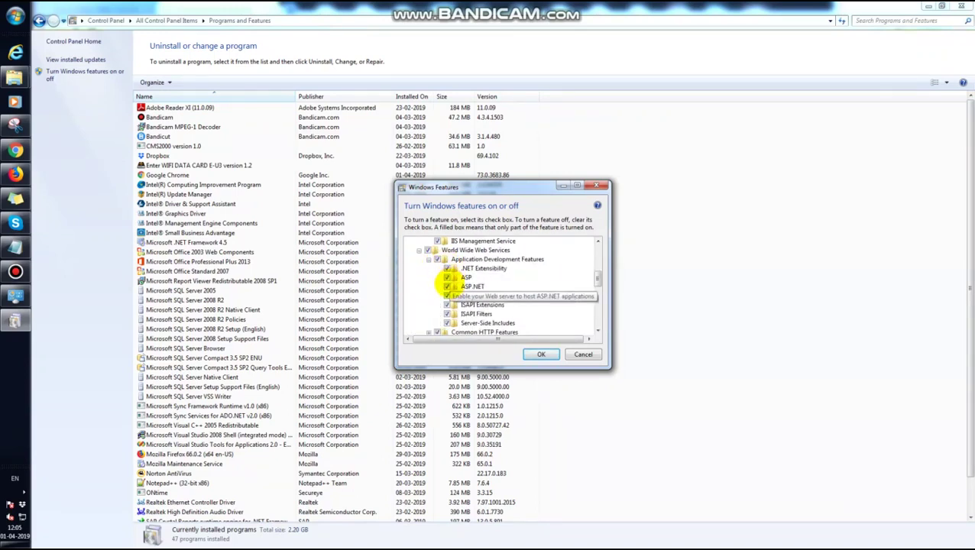
{"action": "scroll", "coordinate": [450, 295], "scroll_direction": "down", "scroll_amount": 2}
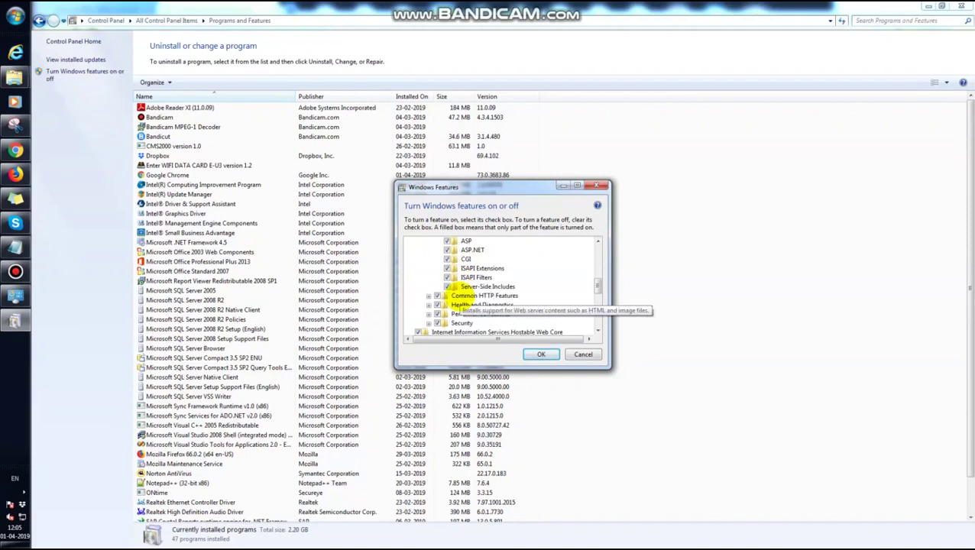
{"action": "left_click", "coordinate": [429, 286]}
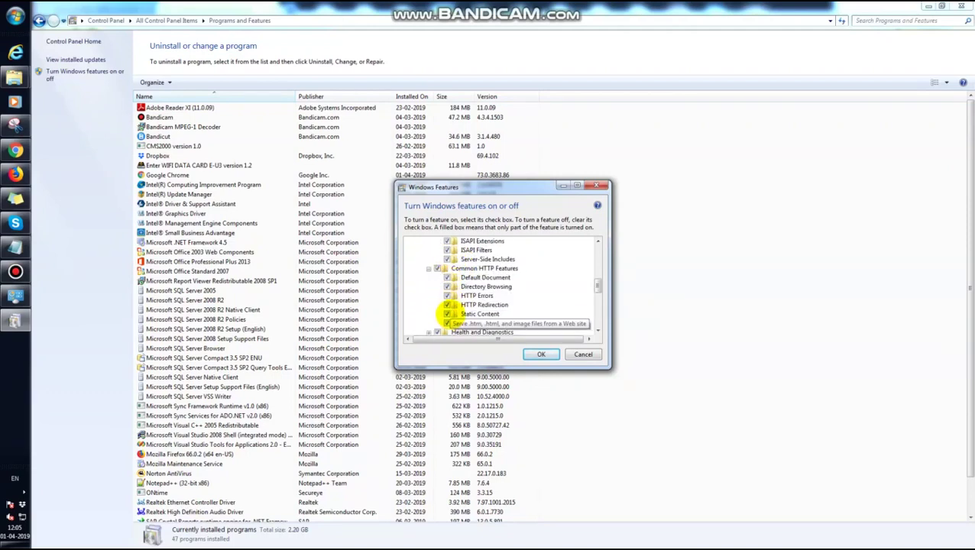
{"action": "scroll", "coordinate": [446, 295], "scroll_direction": "down", "scroll_amount": 2}
{"action": "left_click", "coordinate": [428, 287]}
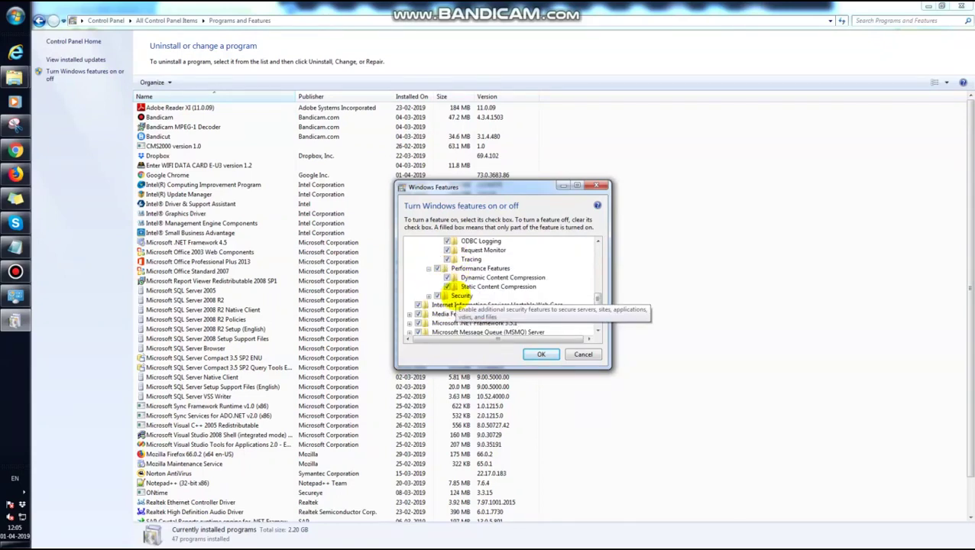
{"action": "left_click", "coordinate": [429, 323]}
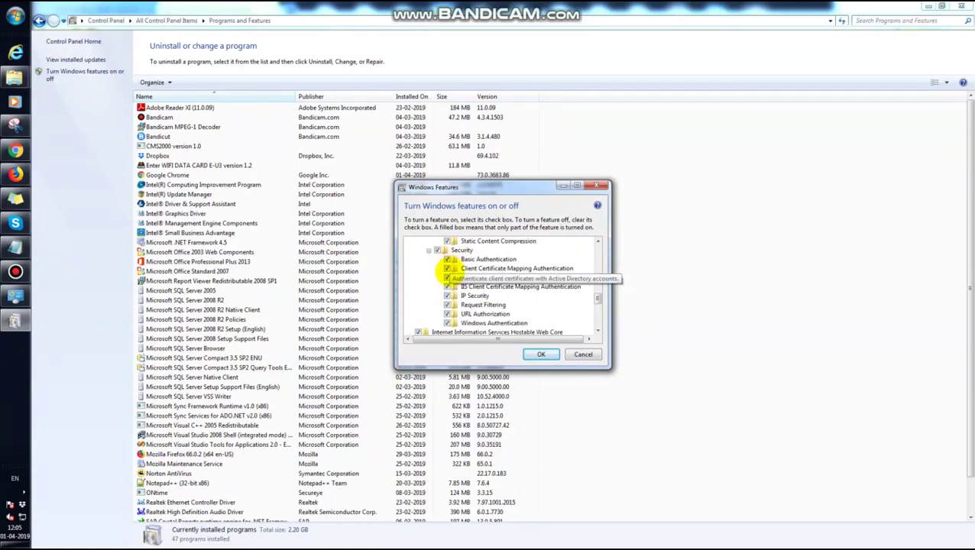
{"action": "scroll", "coordinate": [451, 302], "scroll_direction": "down", "scroll_amount": 2}
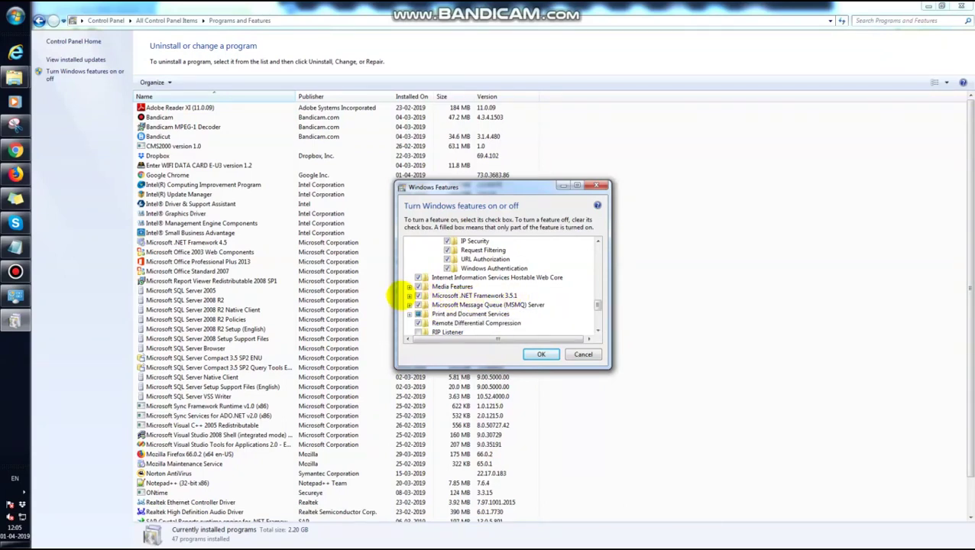
{"action": "left_click", "coordinate": [410, 295]}
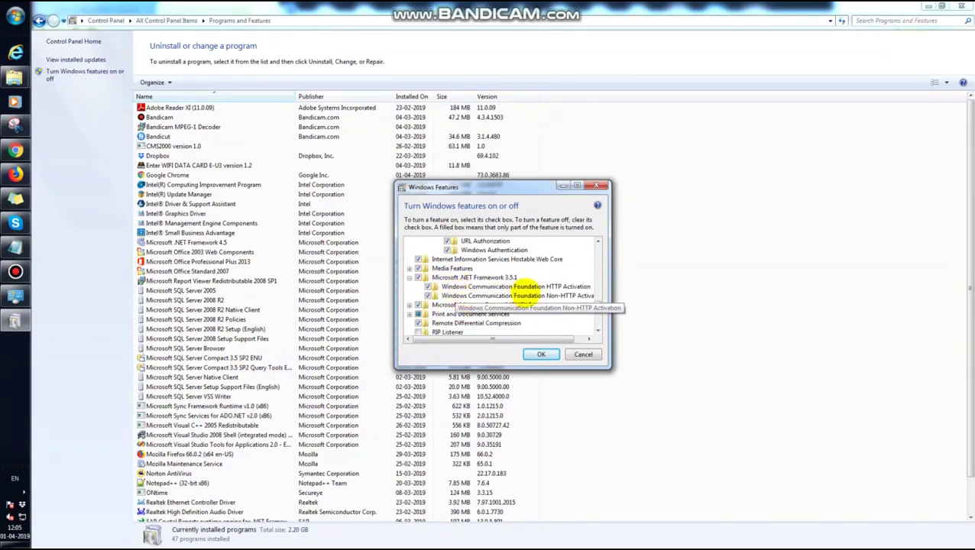
{"action": "left_click", "coordinate": [537, 354]}
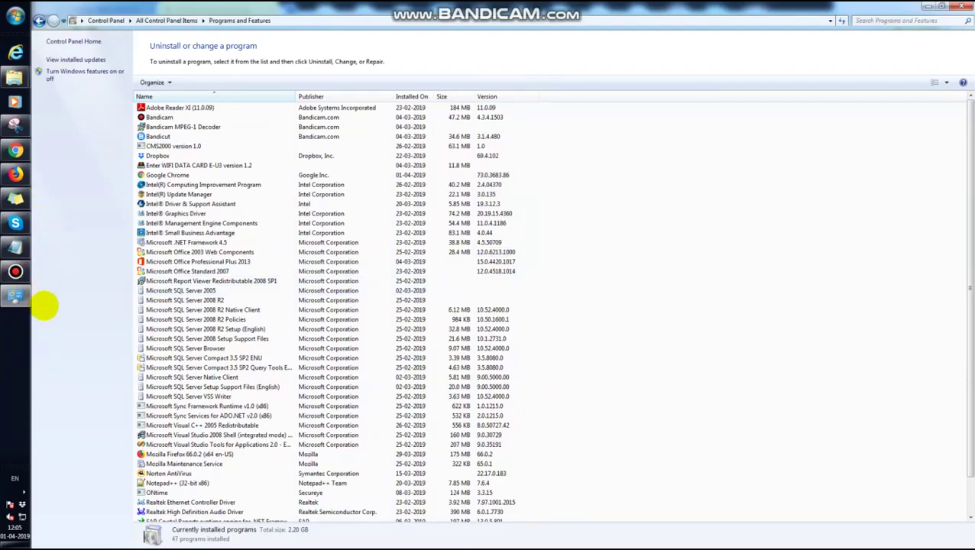
- Close Programs and Features and launch IIS Manager from a Start search for 'iis'
{"action": "left_click", "coordinate": [960, 7]}
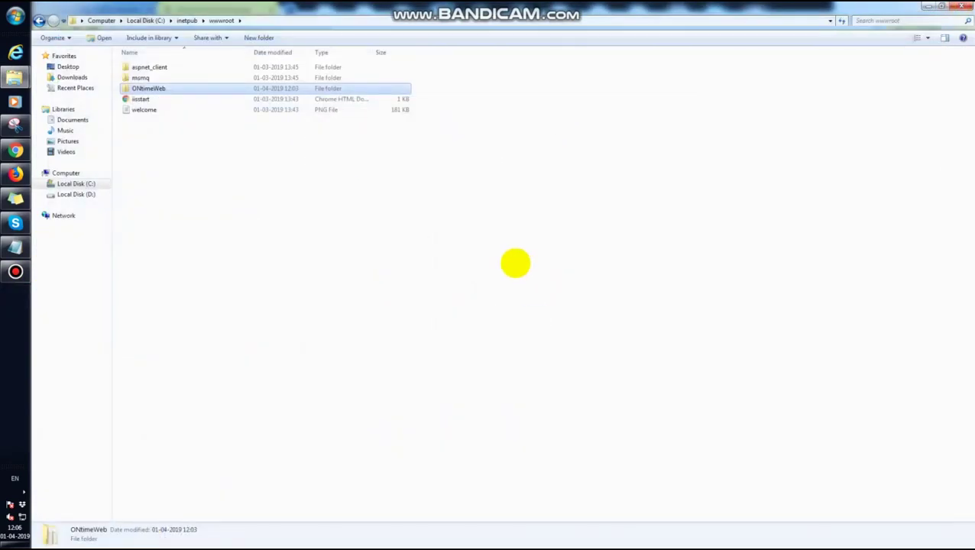
{"action": "left_click", "coordinate": [16, 16]}
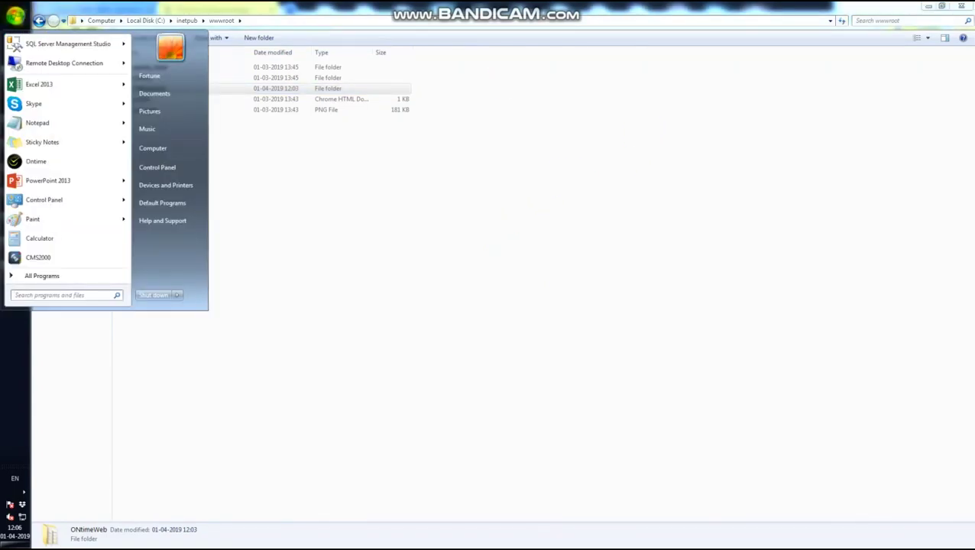
{"action": "type", "text": "iis"}
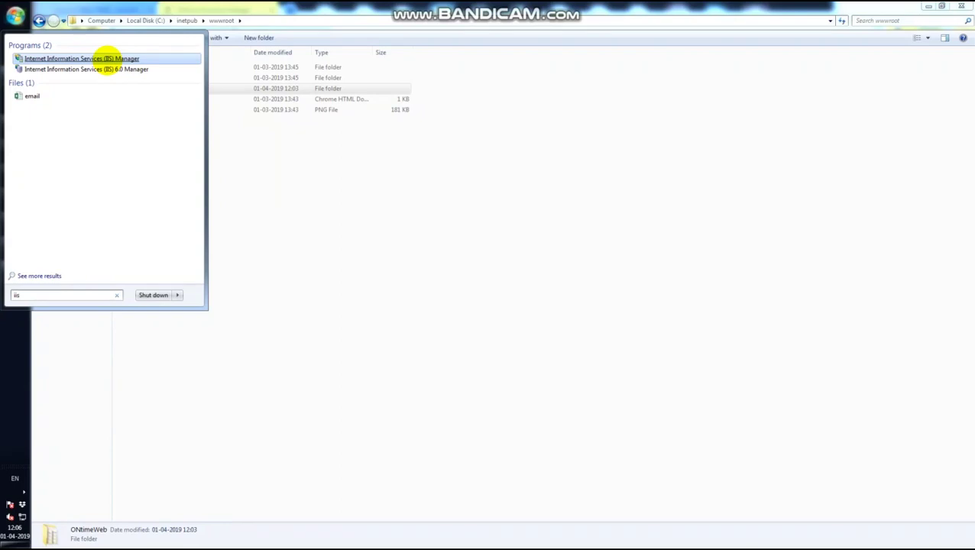
{"action": "left_click", "coordinate": [107, 60]}
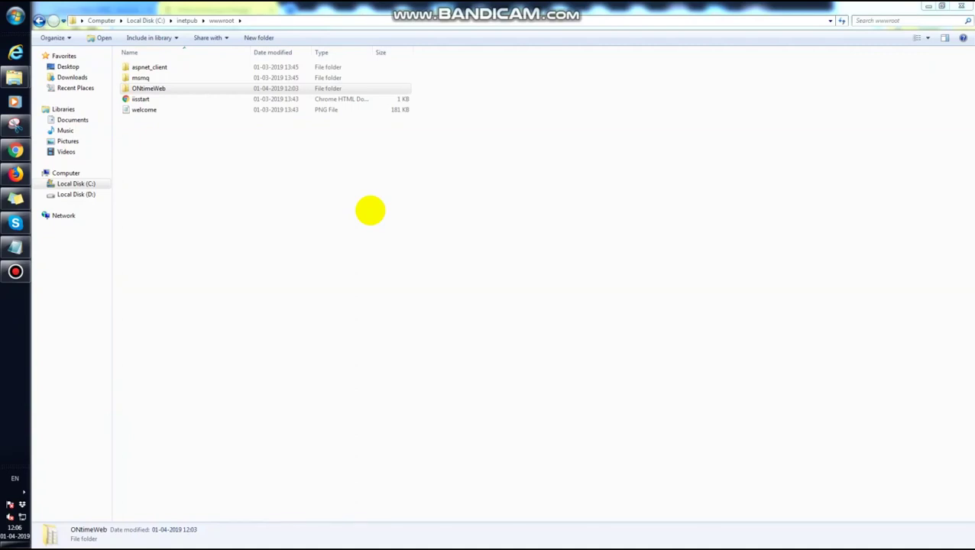
- Refresh the wwwroot folder listing in Windows Explorer twice
{"action": "right_click", "coordinate": [274, 220]}
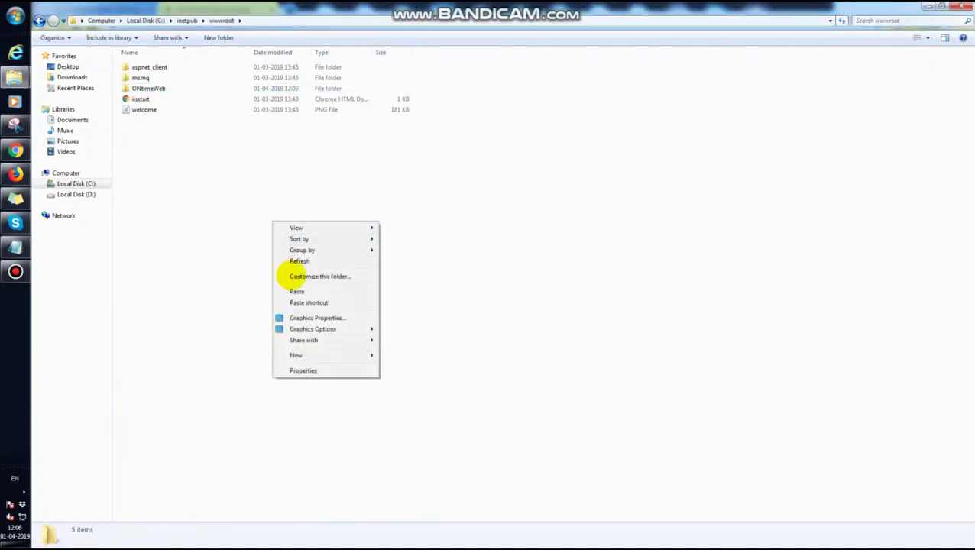
{"action": "left_click", "coordinate": [287, 260]}
{"action": "right_click", "coordinate": [253, 227]}
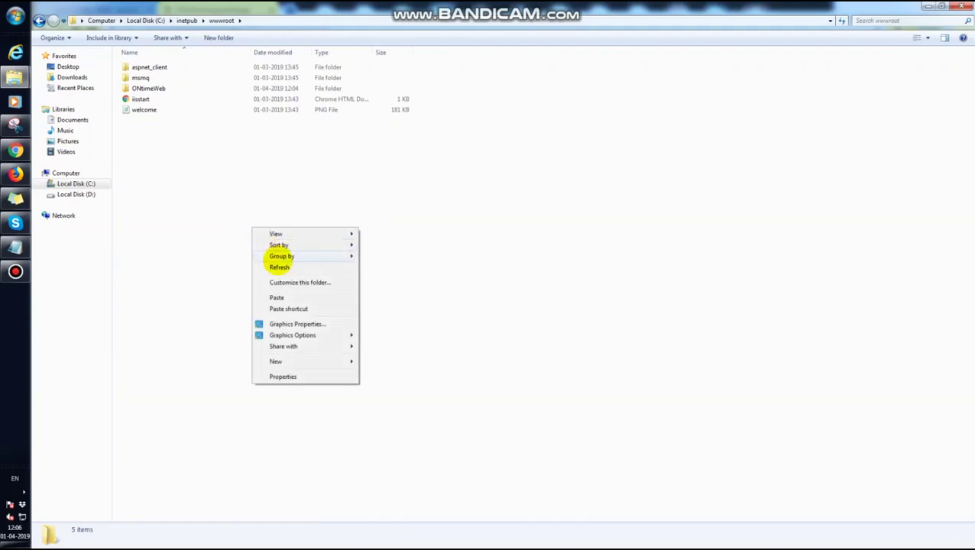
{"action": "left_click", "coordinate": [278, 266]}
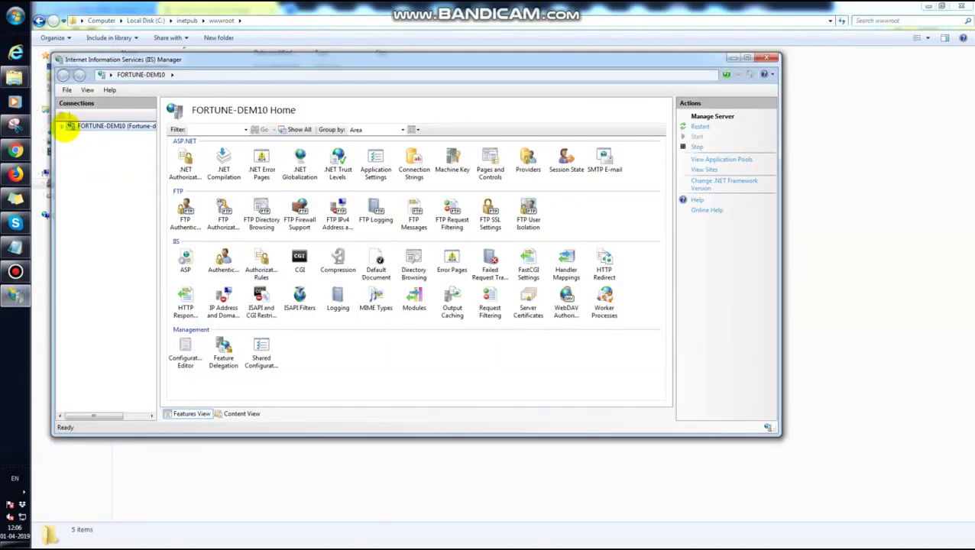
- Maximize IIS Manager and expand the server and its Sites node in the tree
{"action": "left_click", "coordinate": [65, 126]}
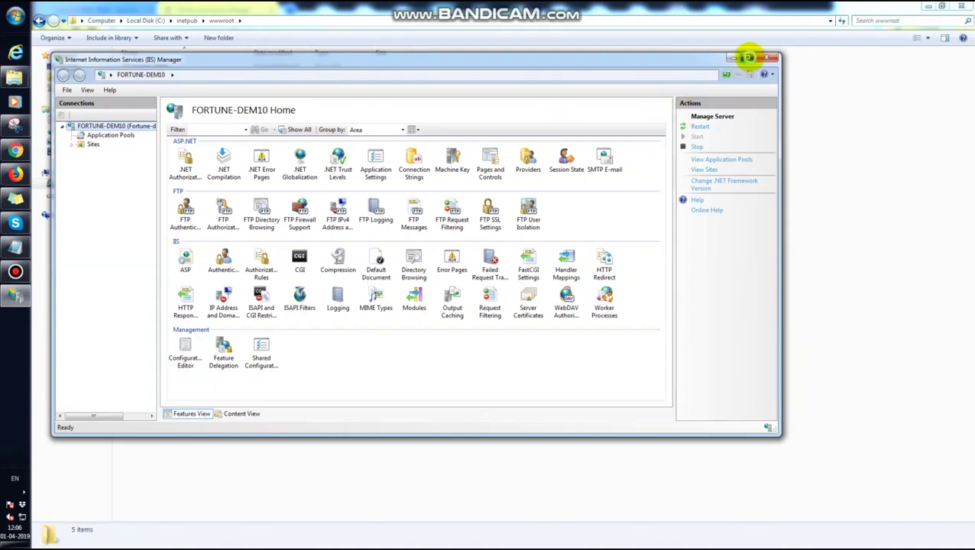
{"action": "left_click", "coordinate": [748, 59]}
{"action": "left_click", "coordinate": [47, 89]}
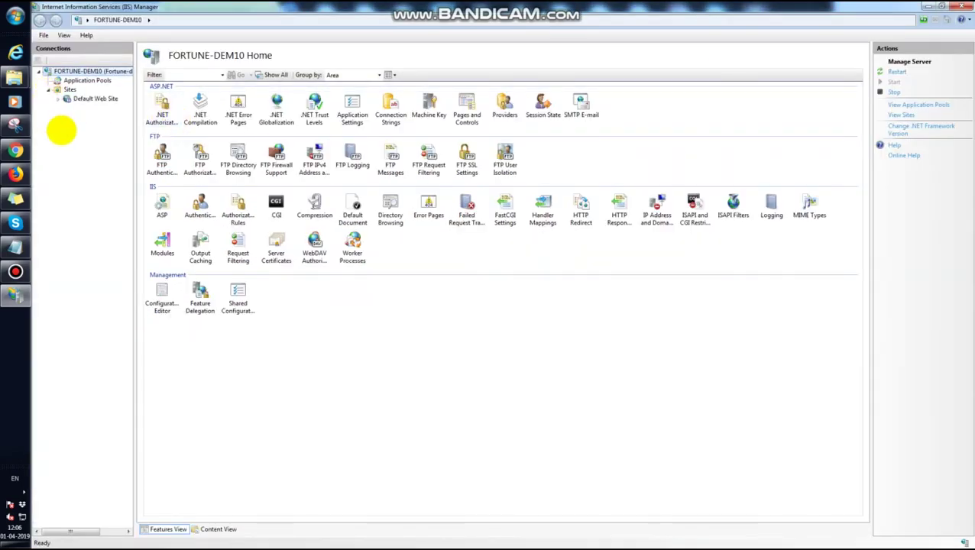
{"action": "right_click", "coordinate": [69, 99]}
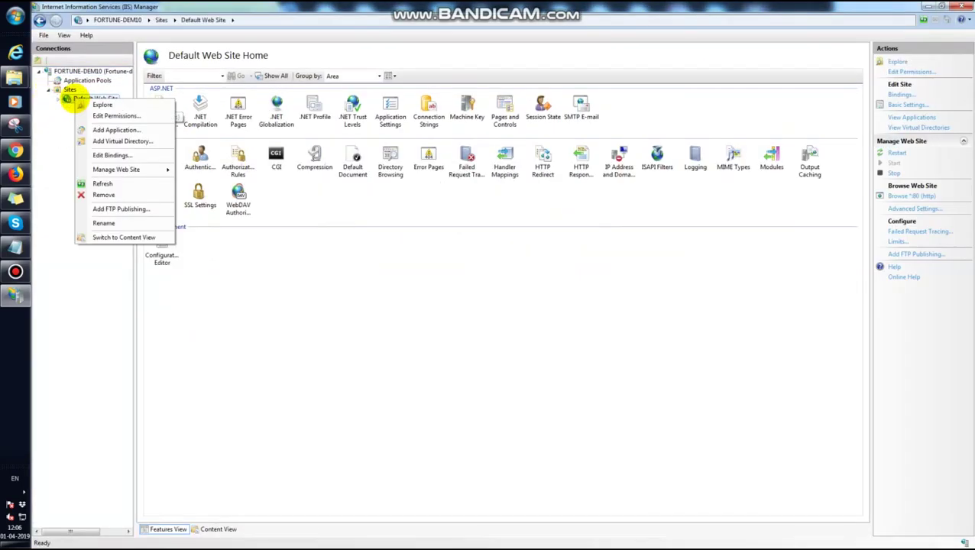
{"action": "left_click", "coordinate": [65, 84]}
{"action": "right_click", "coordinate": [67, 89]}
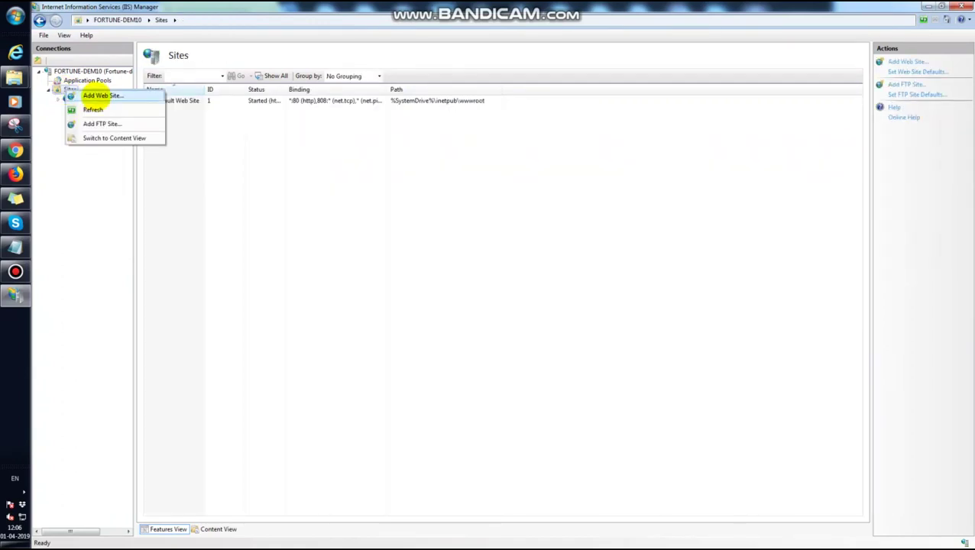
- Start a new web site named Ontimeweb using the ASP.NET v4.0 application pool
{"action": "left_click", "coordinate": [95, 98]}
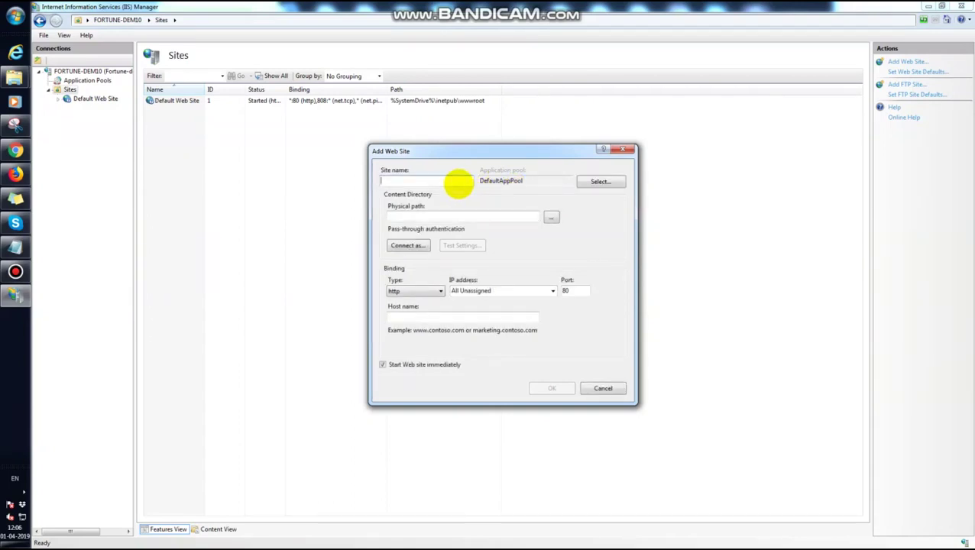
{"action": "type", "text": "Ontimeweb"}
{"action": "left_click", "coordinate": [600, 181]}
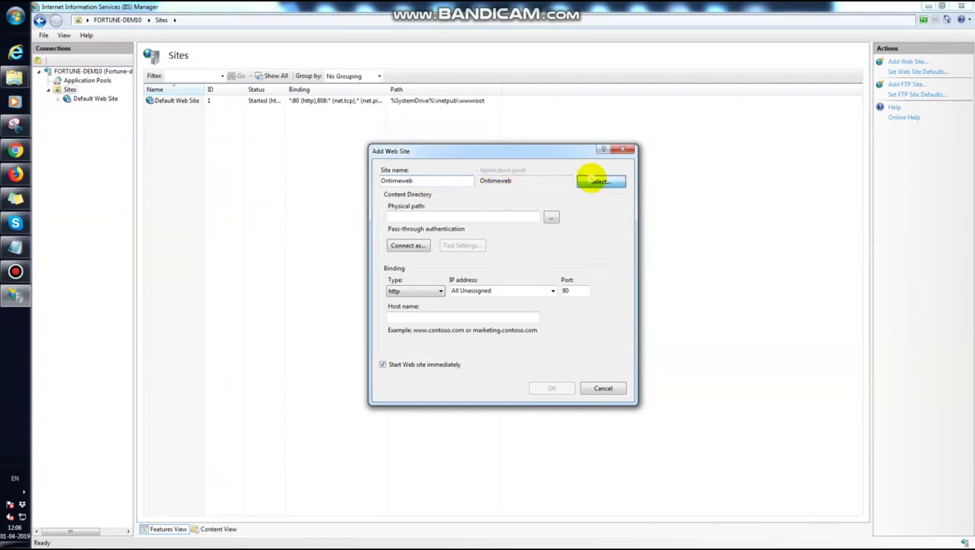
{"action": "left_click", "coordinate": [536, 254]}
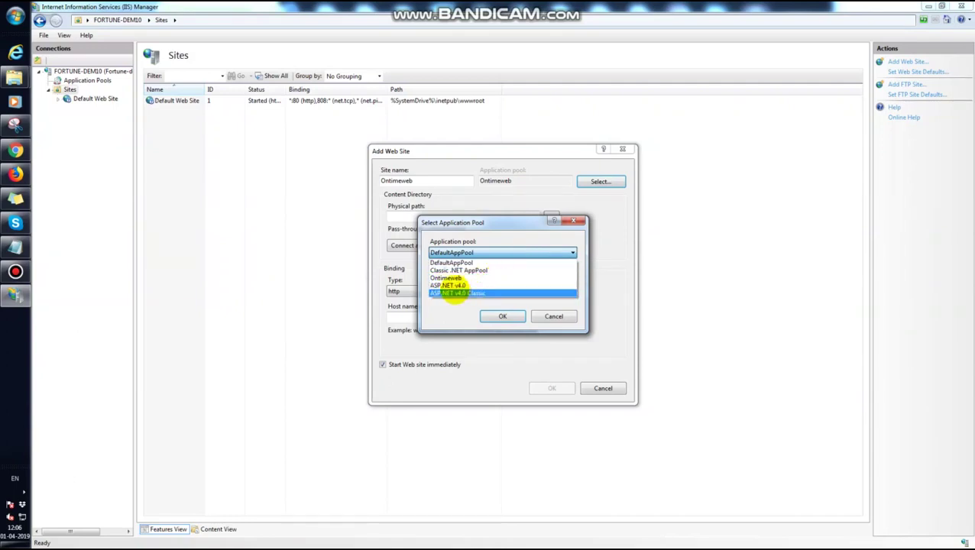
{"action": "left_click", "coordinate": [455, 285]}
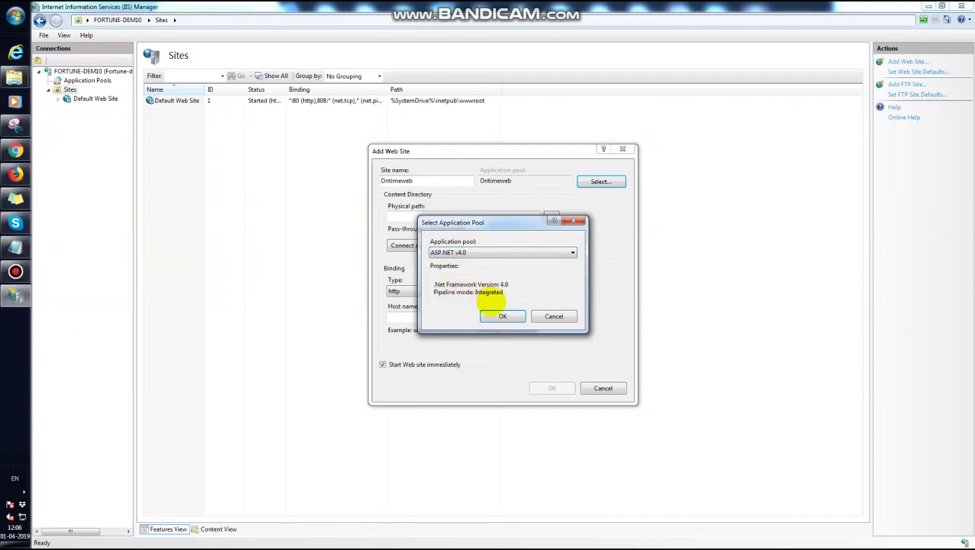
{"action": "left_click", "coordinate": [500, 316]}
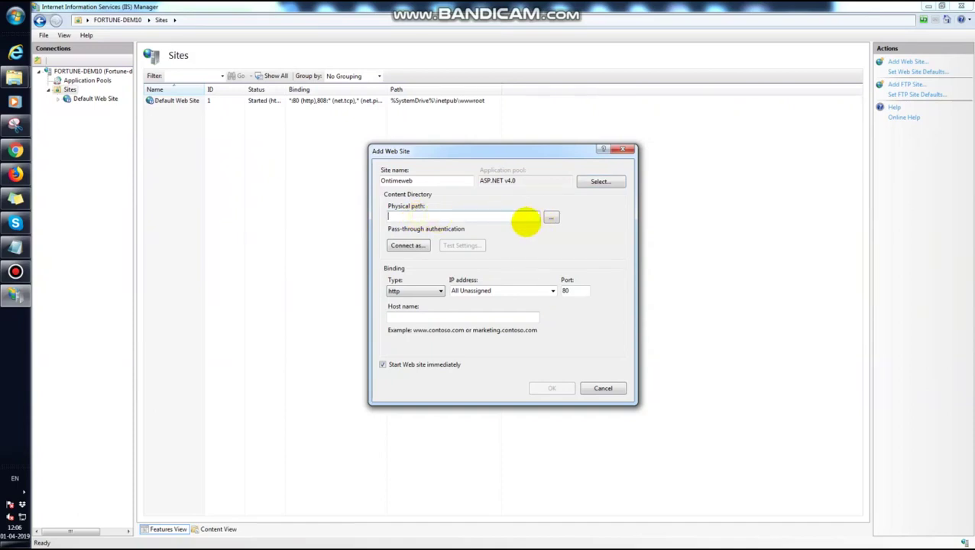
- Browse to C:\inetpub\wwwroot\ONtimeWeb as the site's physical folder
{"action": "left_click", "coordinate": [551, 218]}
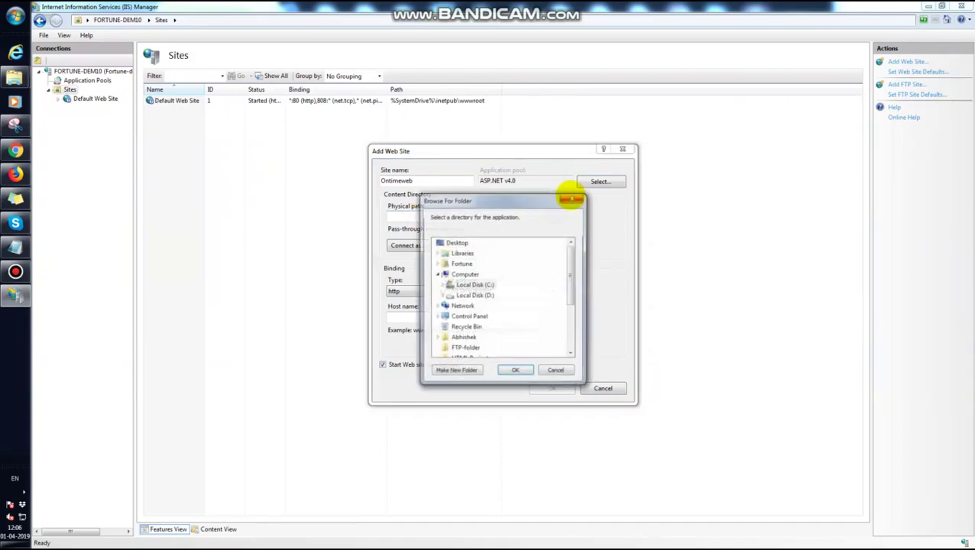
{"action": "left_click", "coordinate": [445, 285]}
{"action": "scroll", "coordinate": [514, 273], "scroll_direction": "down", "scroll_amount": 2}
{"action": "scroll", "coordinate": [515, 268], "scroll_direction": "down", "scroll_amount": 1}
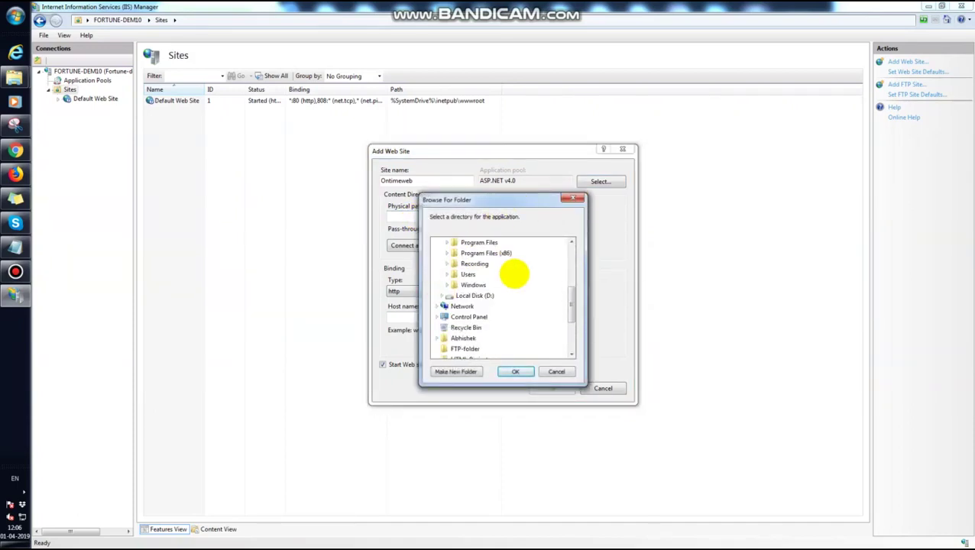
{"action": "scroll", "coordinate": [504, 283], "scroll_direction": "up", "scroll_amount": 2}
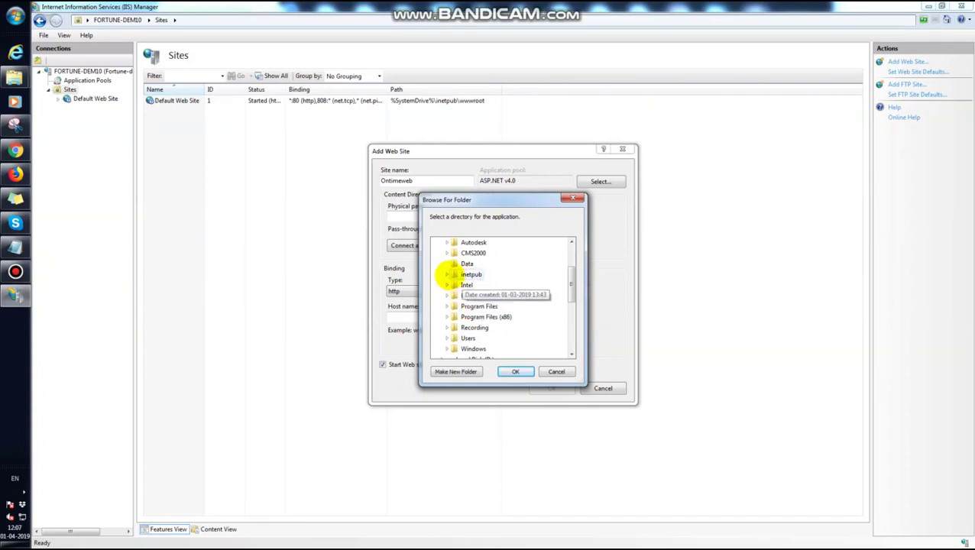
{"action": "left_click", "coordinate": [447, 274]}
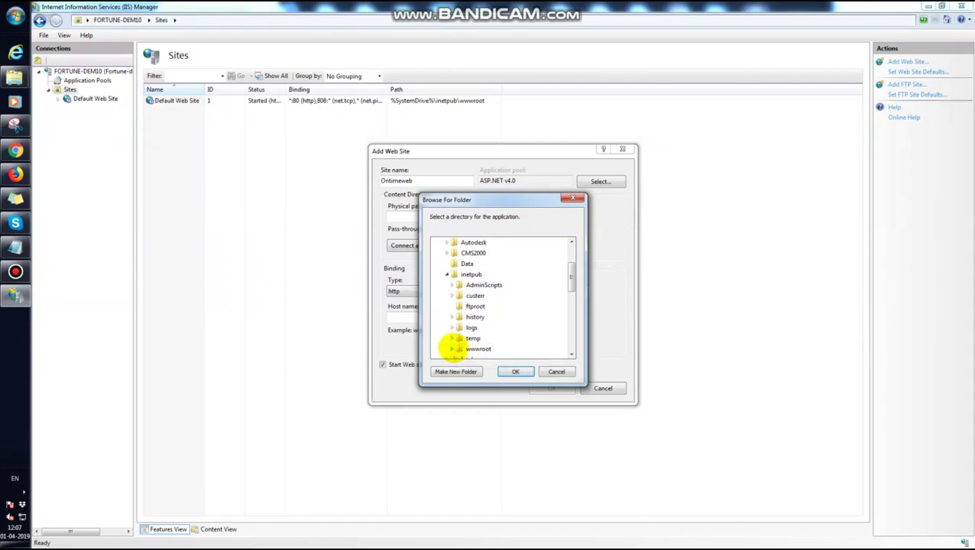
{"action": "left_click", "coordinate": [451, 349]}
{"action": "left_click", "coordinate": [482, 347]}
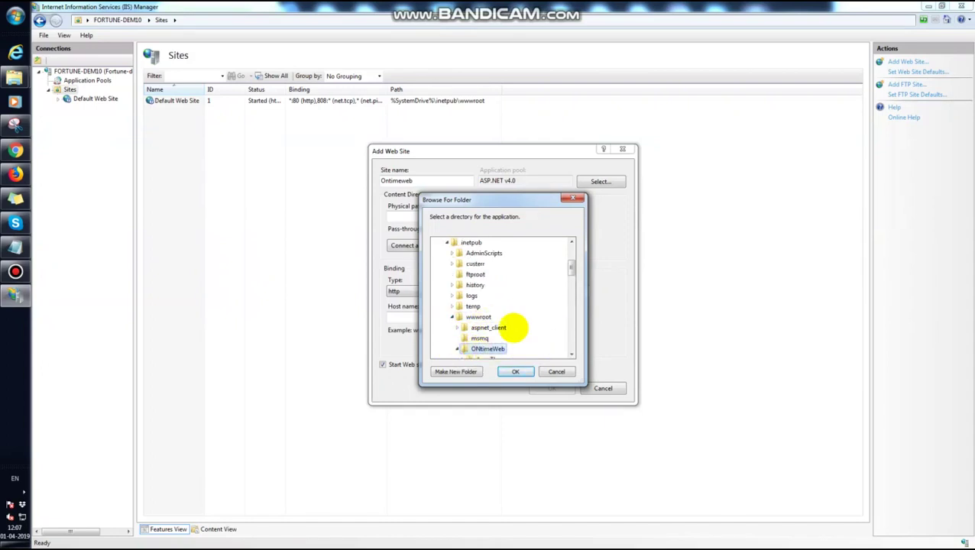
{"action": "double_click", "coordinate": [506, 346]}
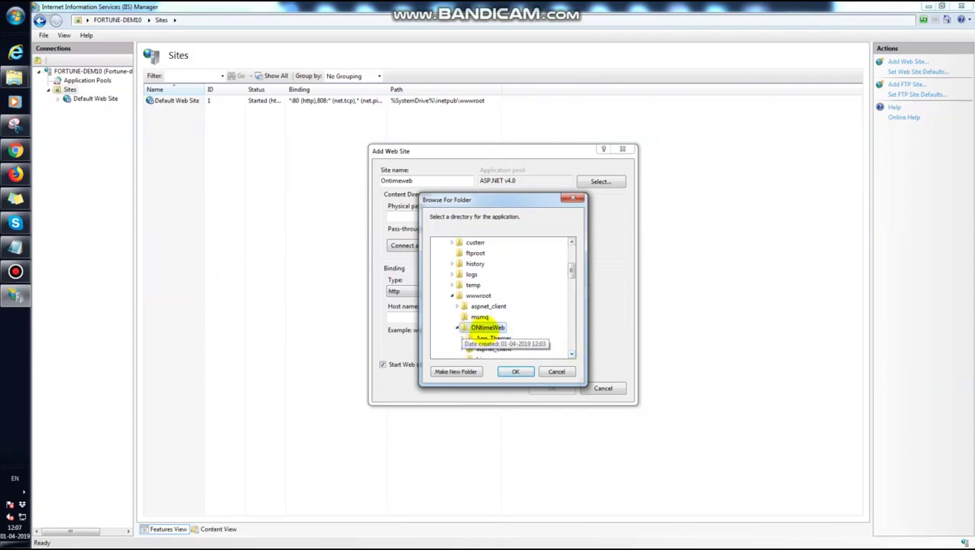
- Confirm the ONtimeWeb physical path and set Connect as to a specific user
{"action": "left_click", "coordinate": [515, 371]}
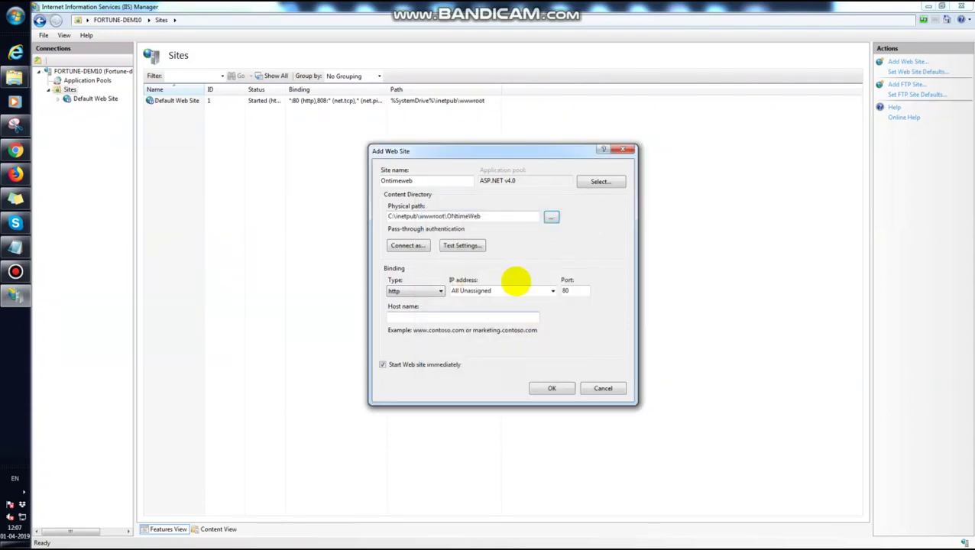
{"action": "left_click", "coordinate": [402, 245]}
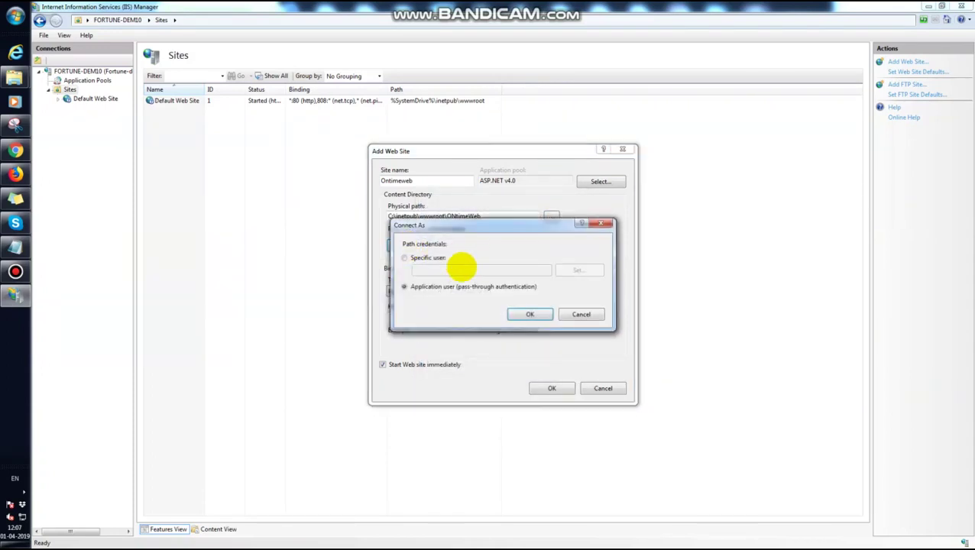
{"action": "left_click", "coordinate": [407, 257]}
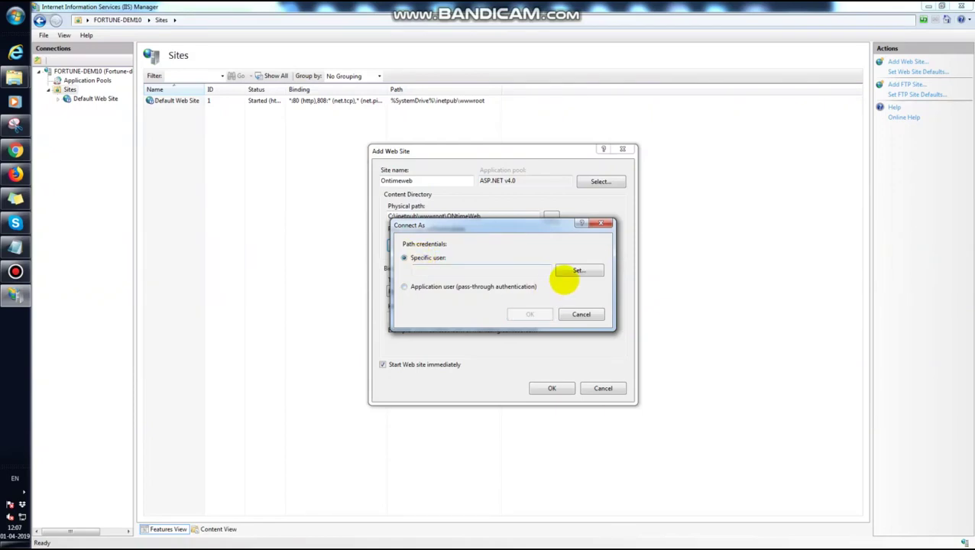
{"action": "left_click", "coordinate": [567, 272]}
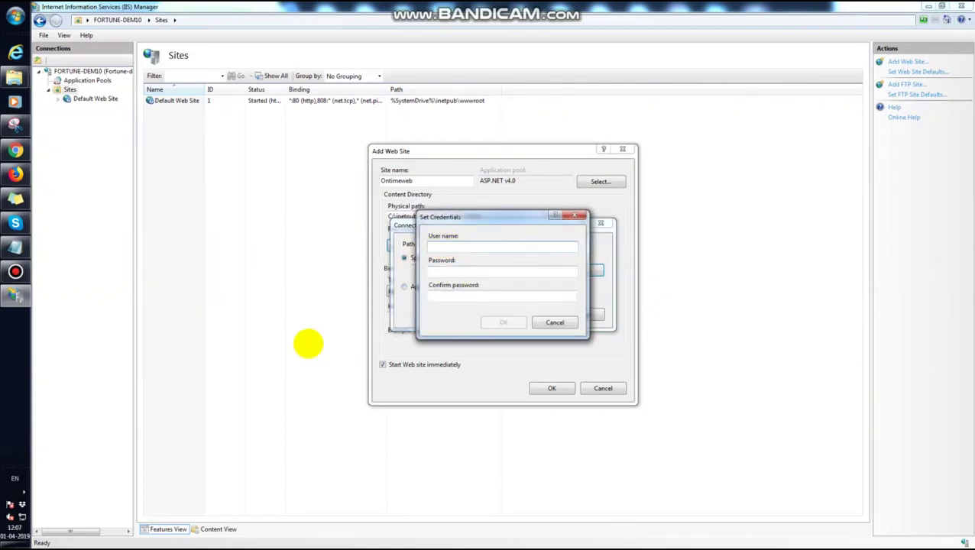
{"action": "left_click", "coordinate": [16, 17]}
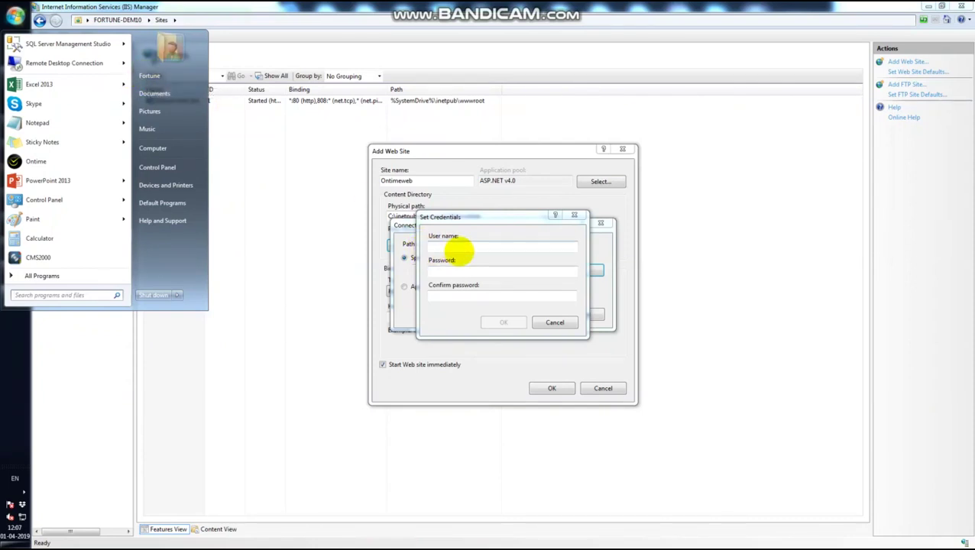
- Enter the account's user name and password twice, and accept the credentials
{"action": "left_click", "coordinate": [449, 246]}
{"action": "type", "text": "Fortune"}
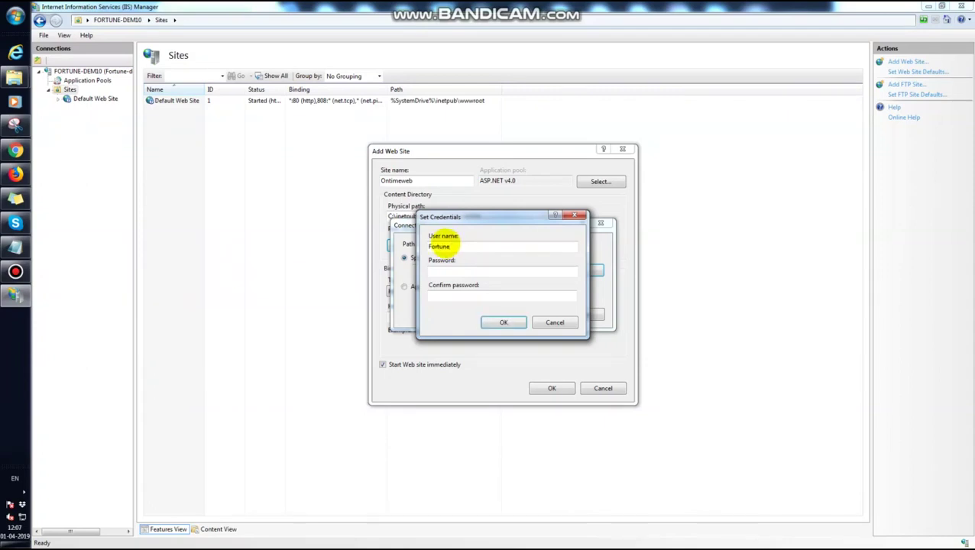
{"action": "left_click", "coordinate": [446, 268]}
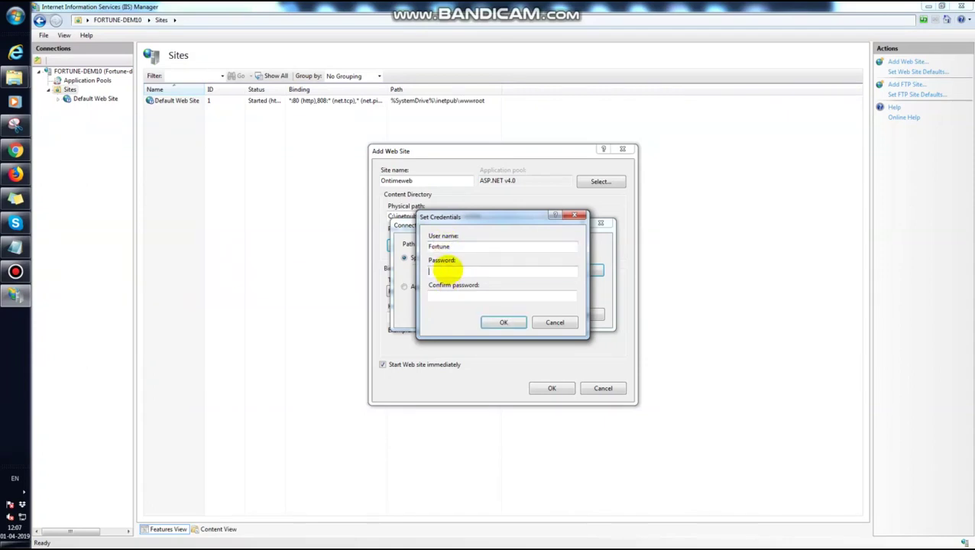
{"action": "type", "text": "••"}
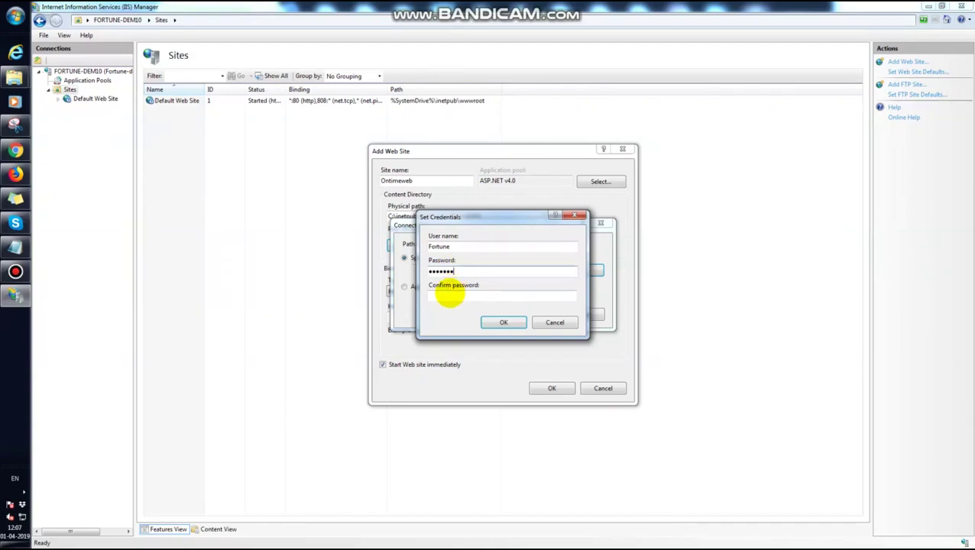
{"action": "left_click", "coordinate": [449, 295]}
{"action": "type", "text": "•"}
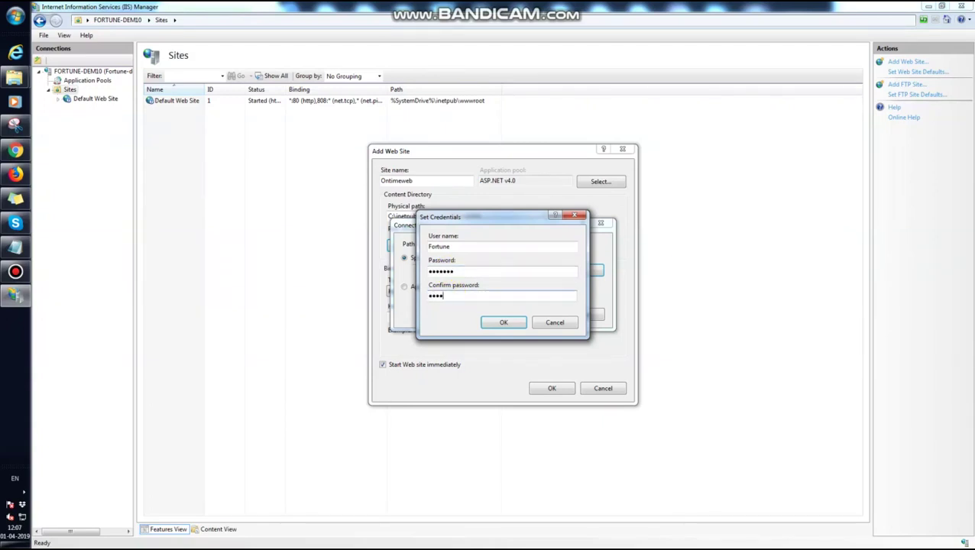
{"action": "type", "text": "••••••"}
{"action": "left_click", "coordinate": [502, 322]}
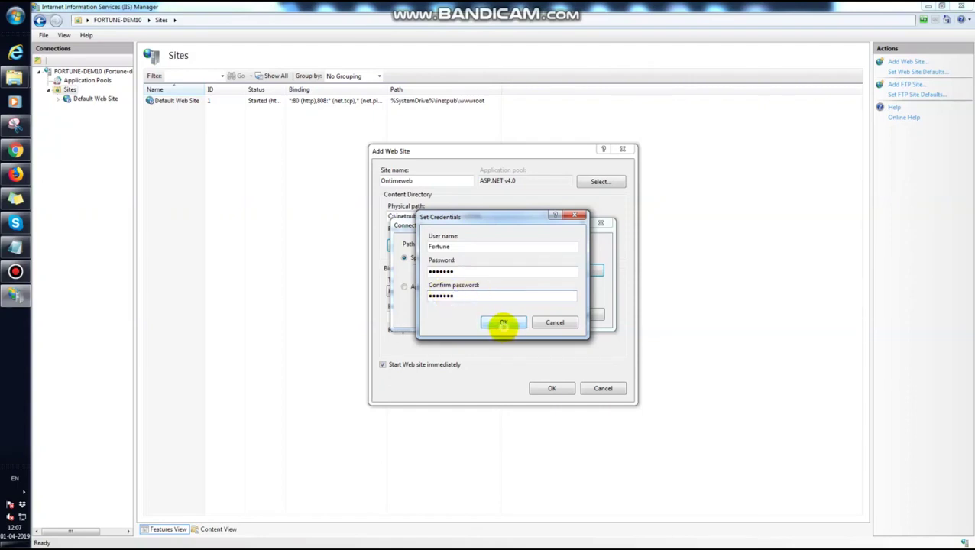
{"action": "left_click", "coordinate": [529, 315]}
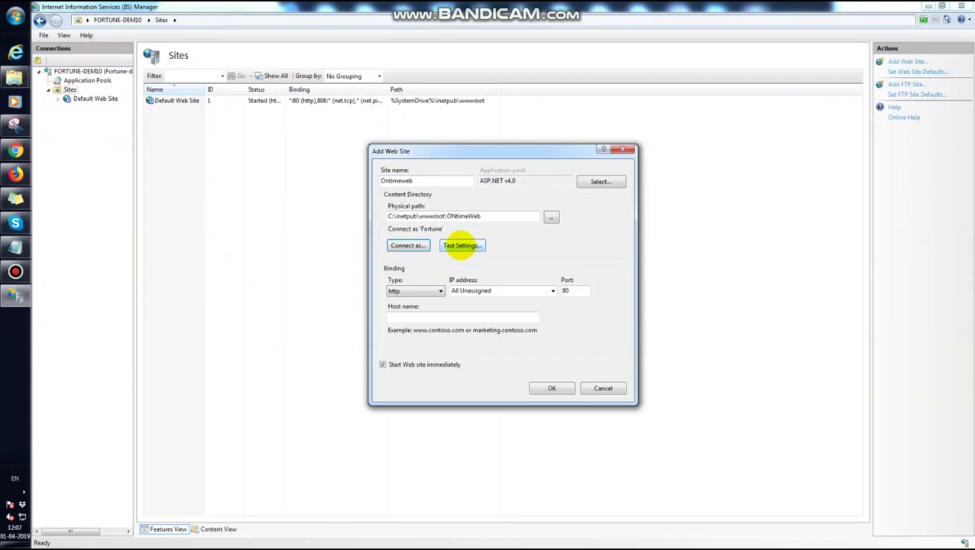
- Test the folder credentials, reviewing the Authentication and Authorization results
{"action": "left_click", "coordinate": [460, 245]}
{"action": "left_click", "coordinate": [366, 226]}
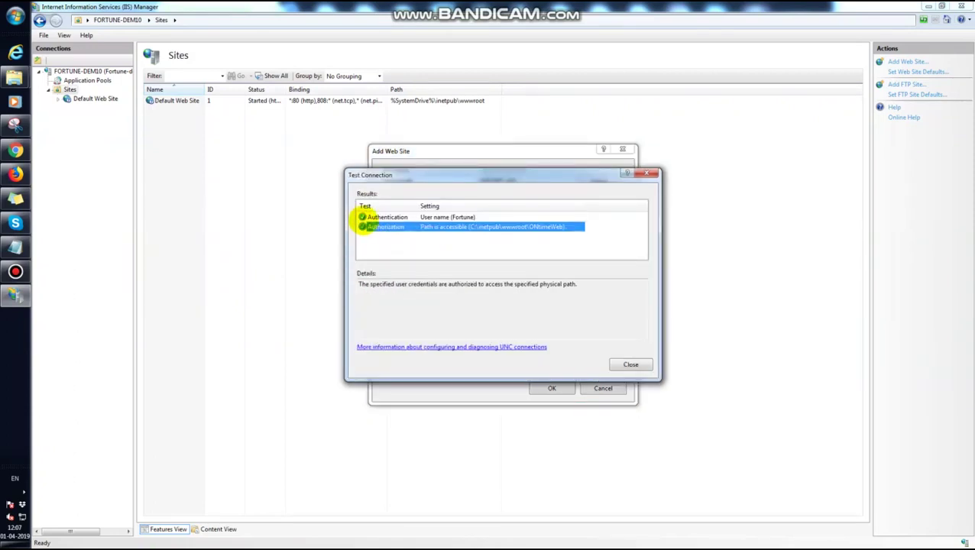
{"action": "left_click", "coordinate": [363, 217]}
{"action": "left_click", "coordinate": [363, 227]}
{"action": "left_click", "coordinate": [363, 217]}
{"action": "left_click", "coordinate": [365, 227]}
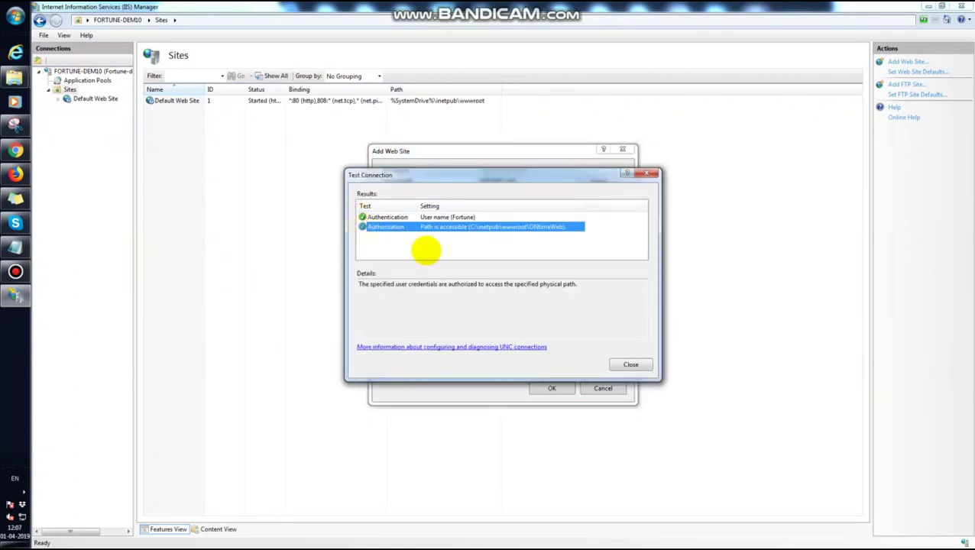
{"action": "left_click", "coordinate": [628, 365]}
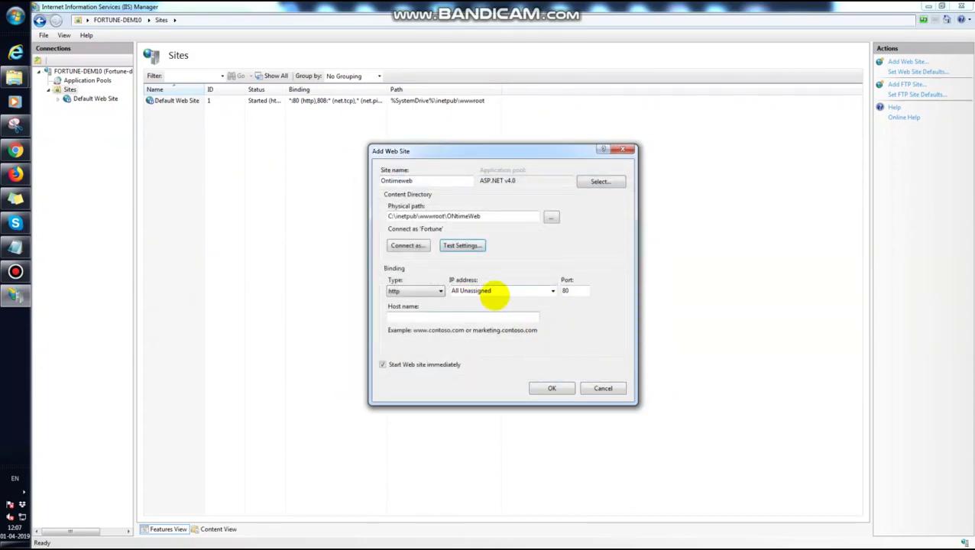
- Keep All Unassigned IP, decline the duplicate port 80 binding, and create the site on port 8080
{"action": "left_click", "coordinate": [535, 290]}
{"action": "left_click", "coordinate": [553, 290]}
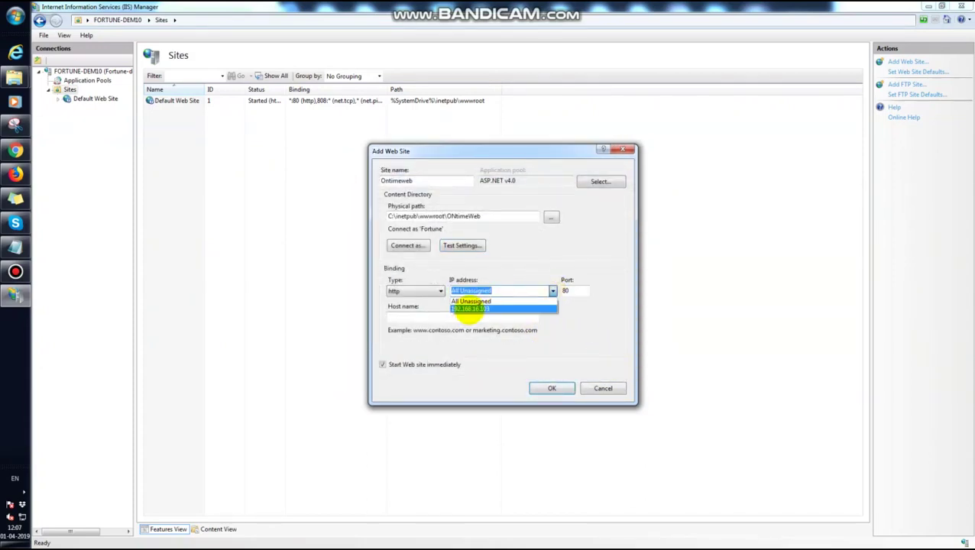
{"action": "left_click", "coordinate": [487, 304]}
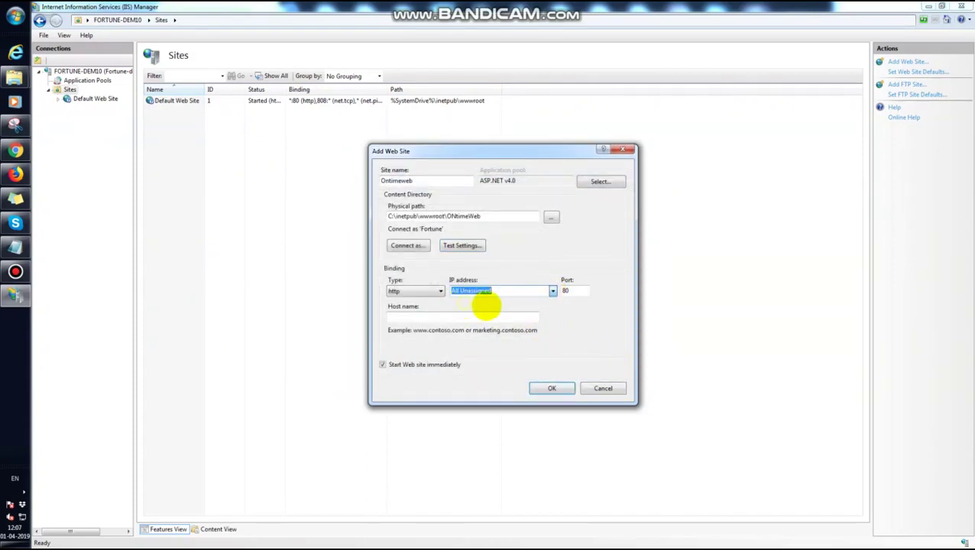
{"action": "double_click", "coordinate": [568, 290]}
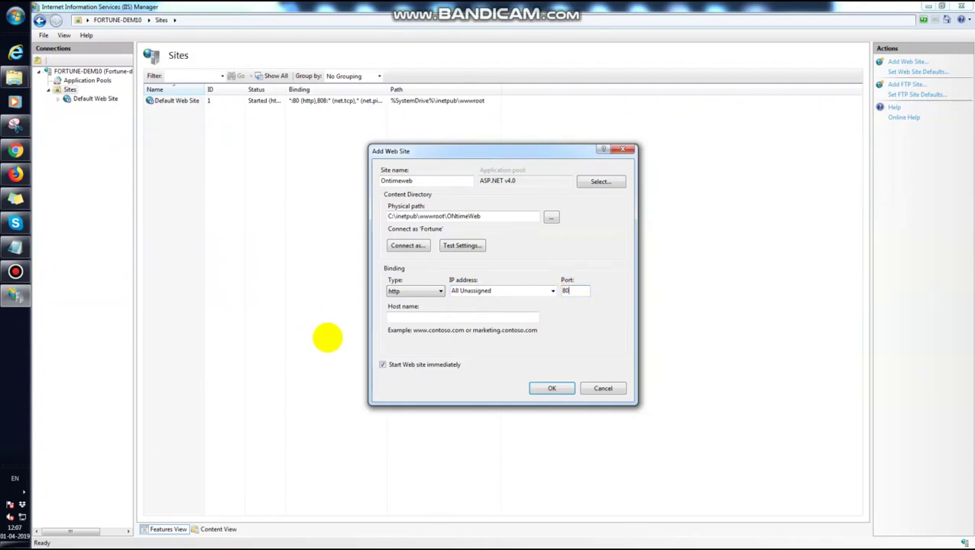
{"action": "left_click", "coordinate": [403, 314]}
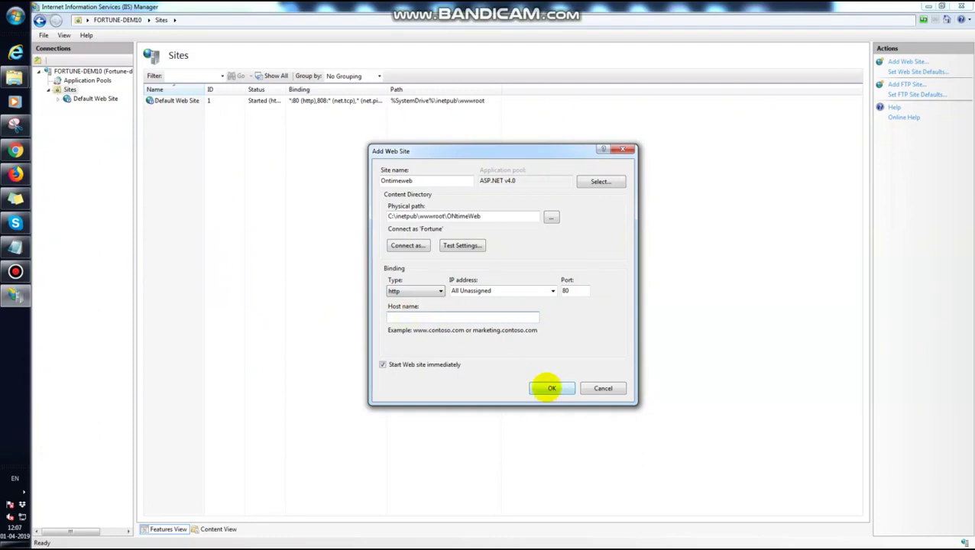
{"action": "left_click", "coordinate": [551, 389]}
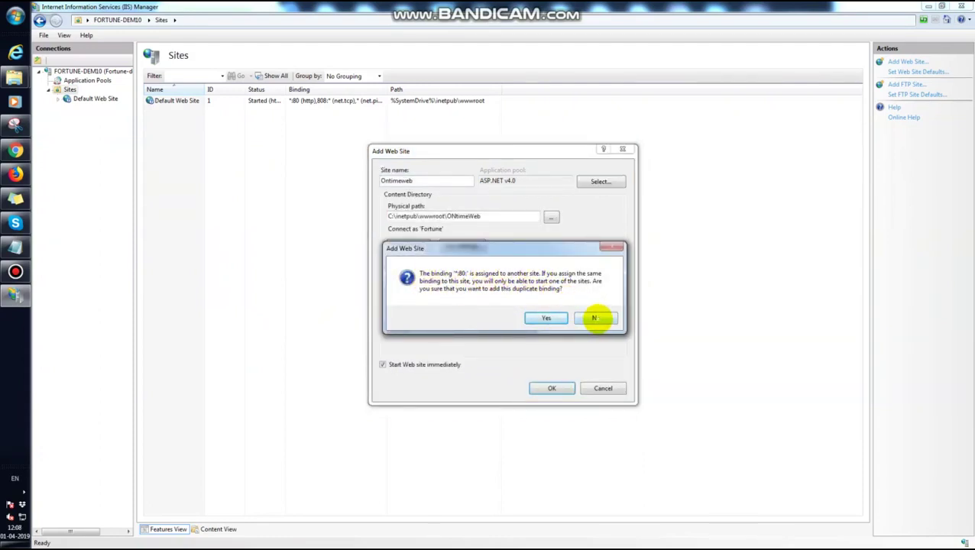
{"action": "left_click", "coordinate": [595, 318]}
{"action": "key", "text": "BackSpace"}
{"action": "type", "text": "8080"}
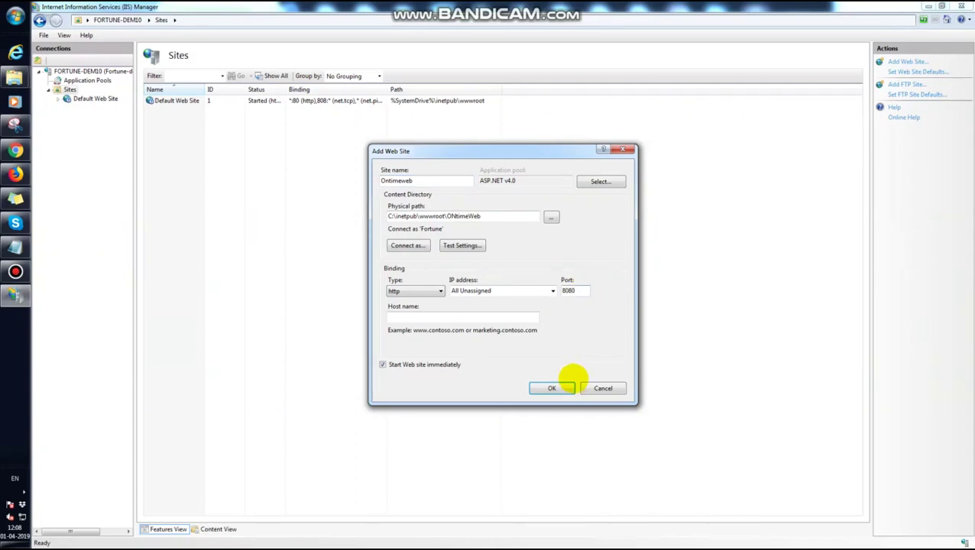
{"action": "left_click", "coordinate": [555, 388]}
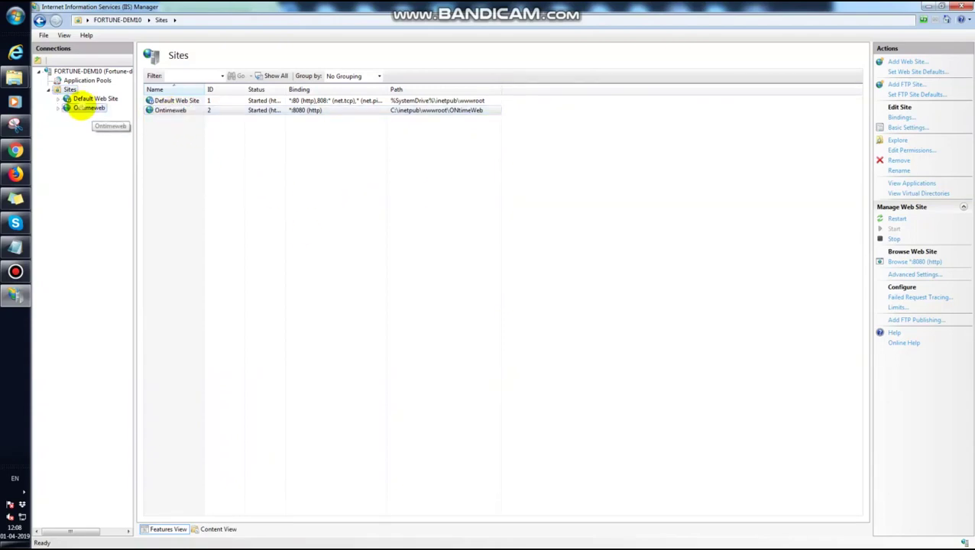
- Select the Ontimeweb site and restart it via Manage Web Site
{"action": "left_click", "coordinate": [79, 111]}
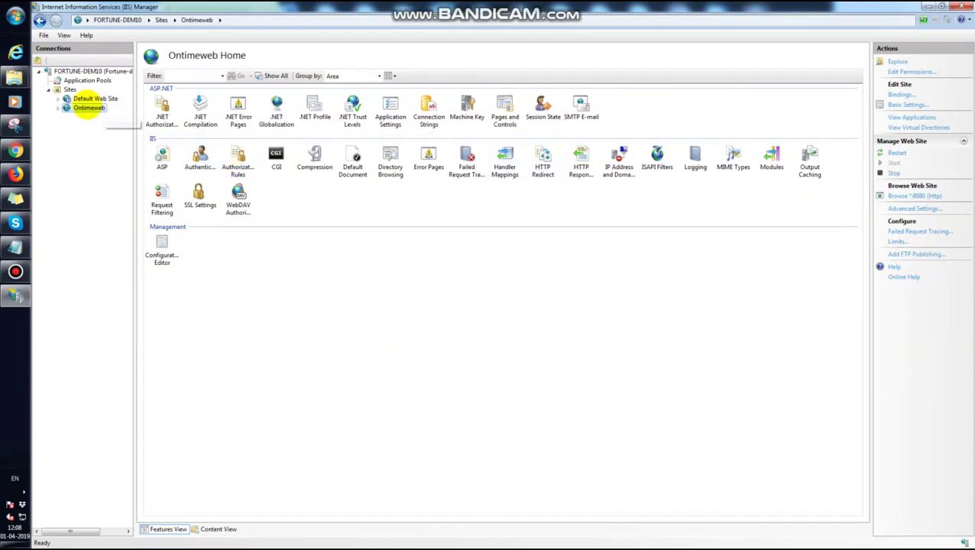
{"action": "right_click", "coordinate": [87, 108]}
{"action": "mouse_move", "coordinate": [130, 177]}
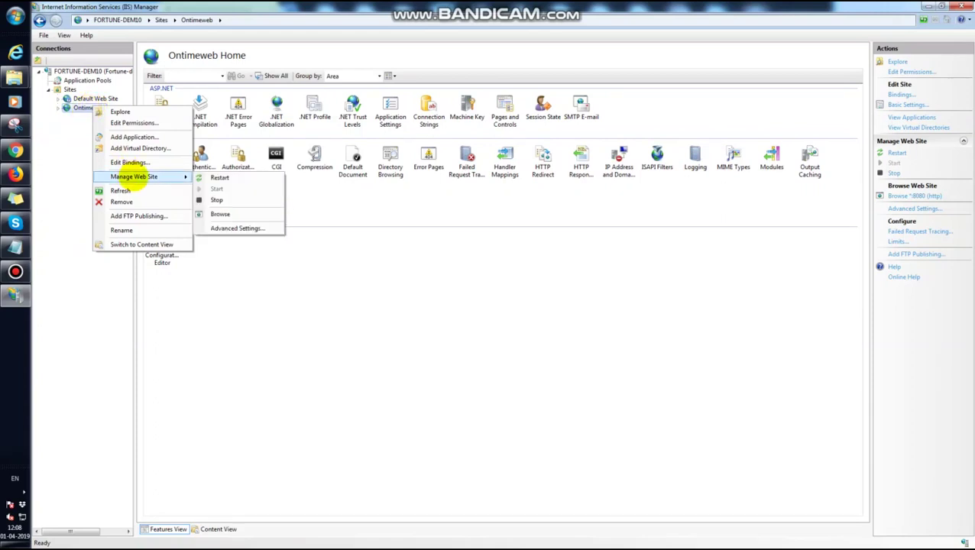
{"action": "left_click", "coordinate": [221, 177]}
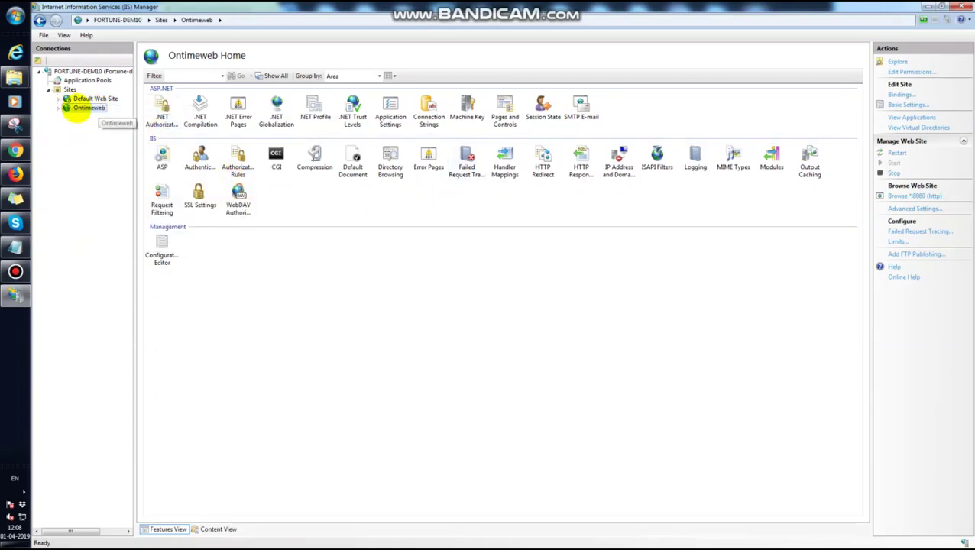
- Browse the Ontimeweb site, loading the ONtime sign-in page at localhost:8080
{"action": "right_click", "coordinate": [81, 110]}
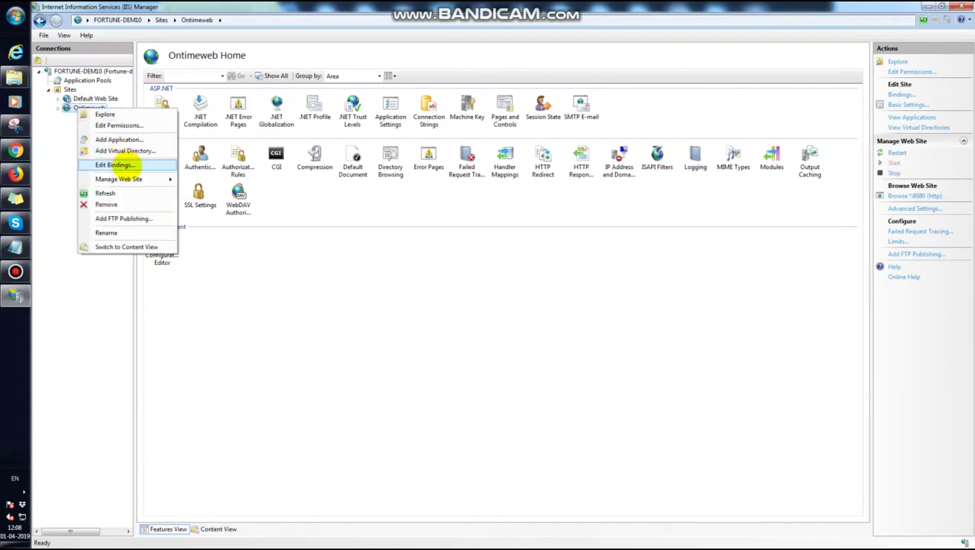
{"action": "mouse_move", "coordinate": [170, 178]}
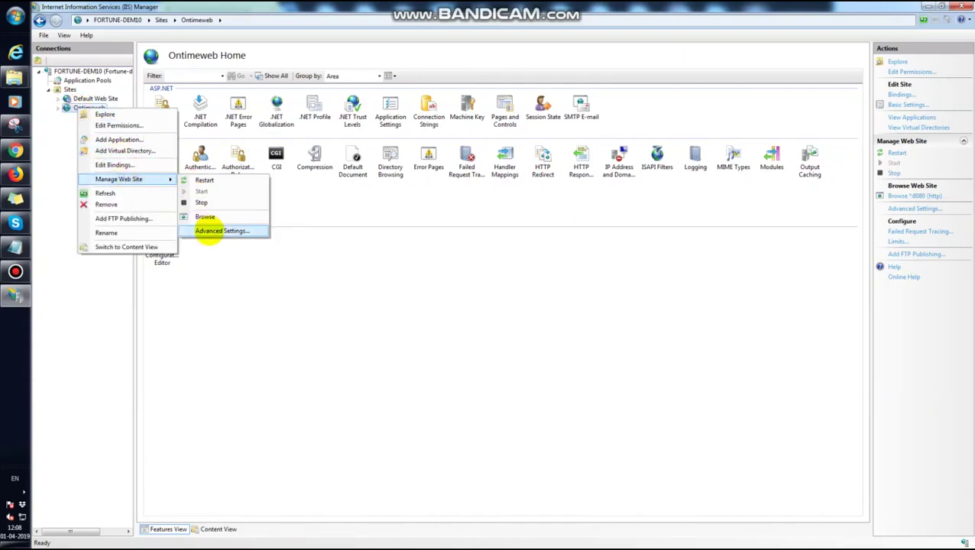
{"action": "left_click", "coordinate": [205, 217]}
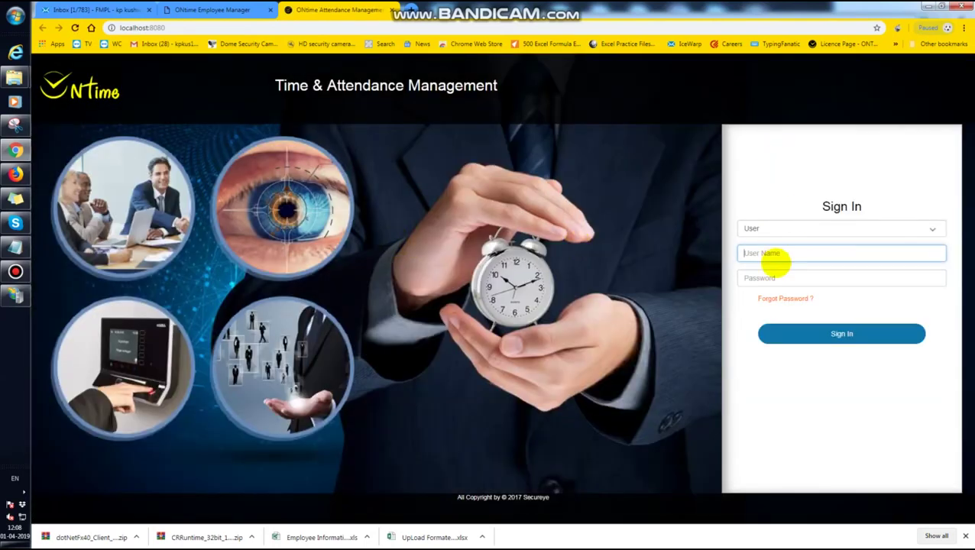
- Enter user name admin with the password and submit the ONtime sign-in
{"action": "left_click", "coordinate": [768, 256]}
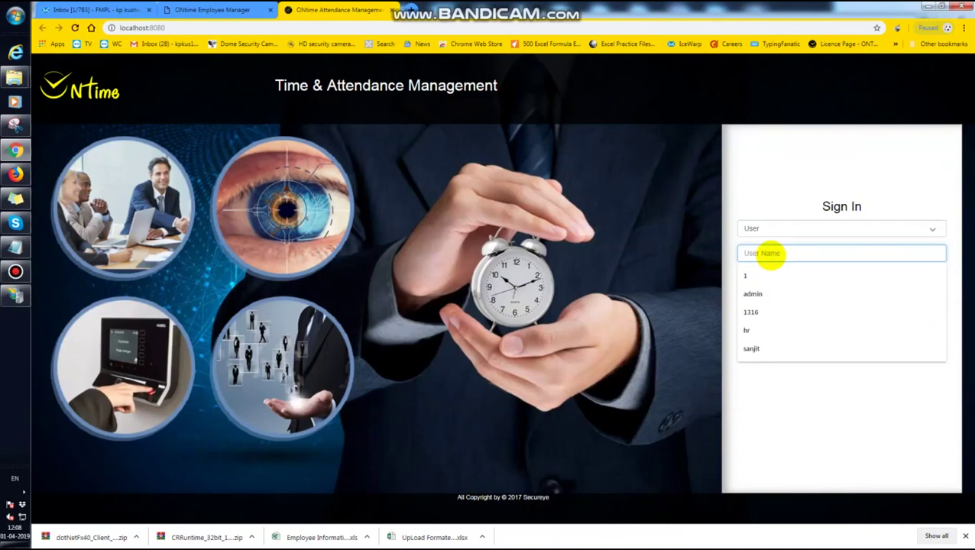
{"action": "type", "text": "admin"}
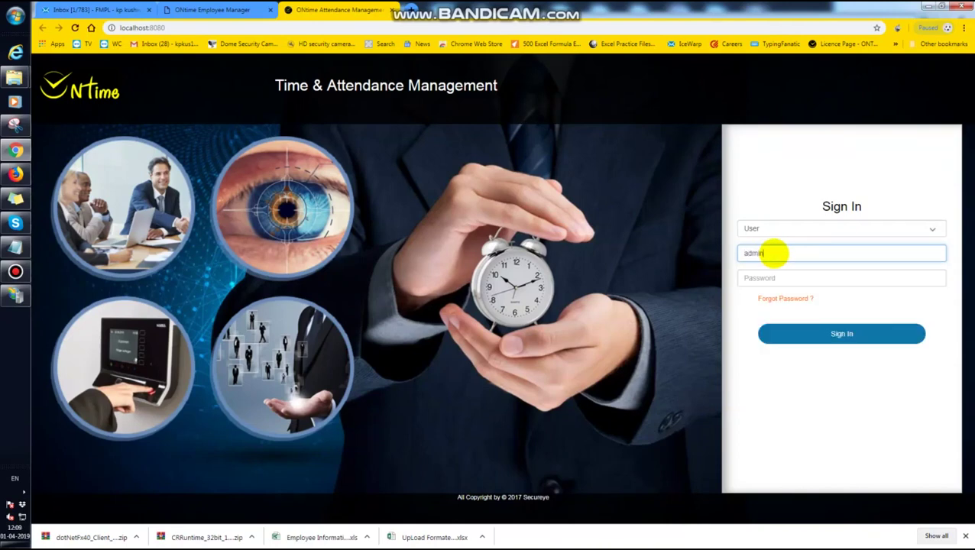
{"action": "left_click", "coordinate": [762, 277]}
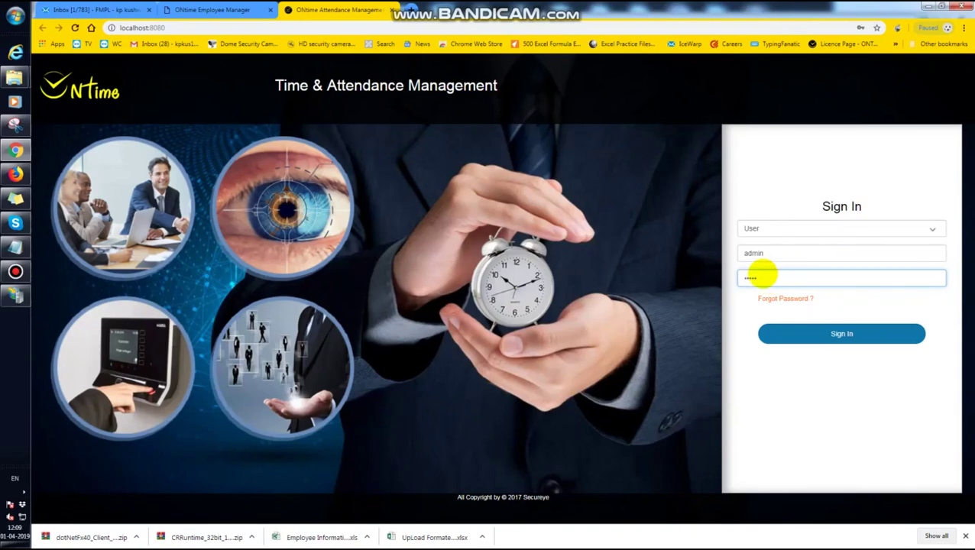
{"action": "left_click", "coordinate": [825, 333]}
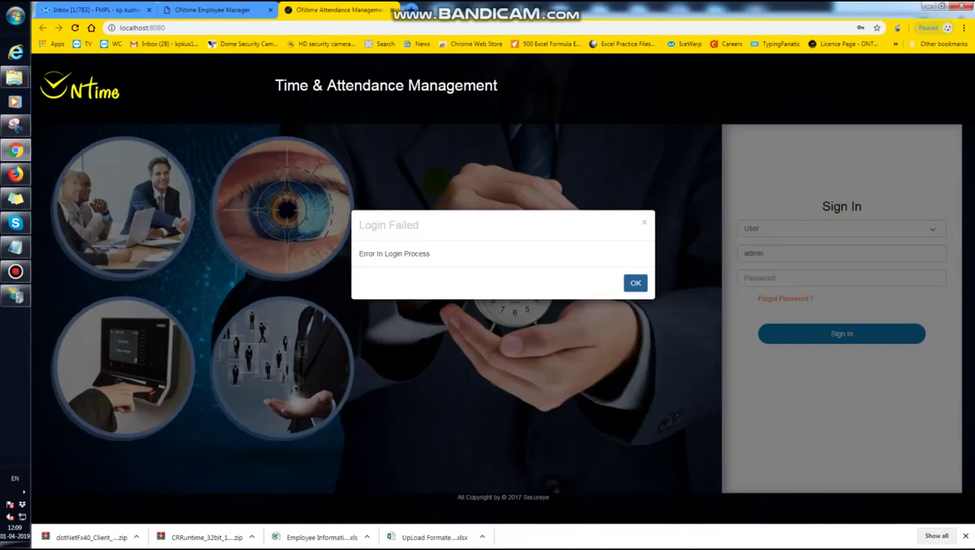
- Read and dismiss the Login Failed error, then open the Start menu
{"action": "left_click_drag", "start_coordinate": [431, 254], "coordinate": [358, 253]}
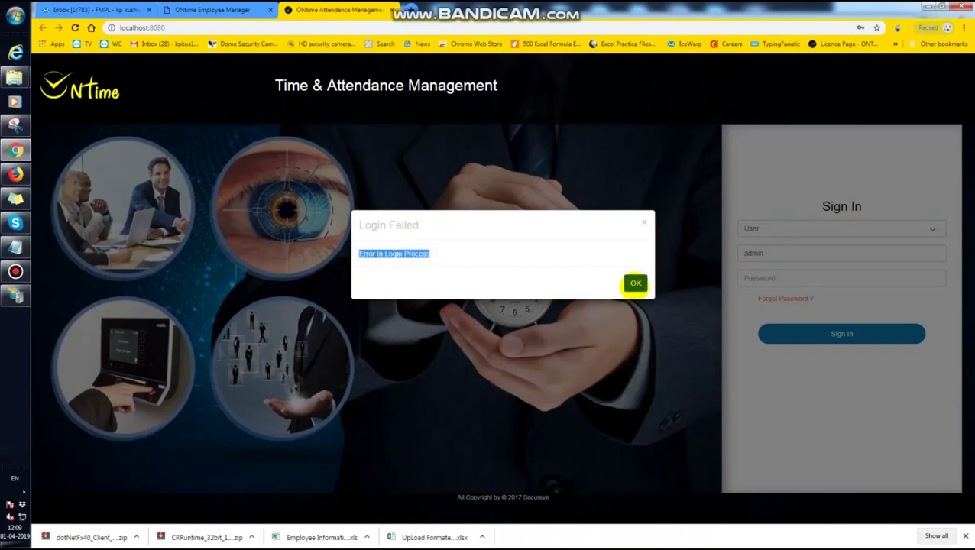
{"action": "left_click", "coordinate": [635, 285]}
{"action": "left_click", "coordinate": [15, 16]}
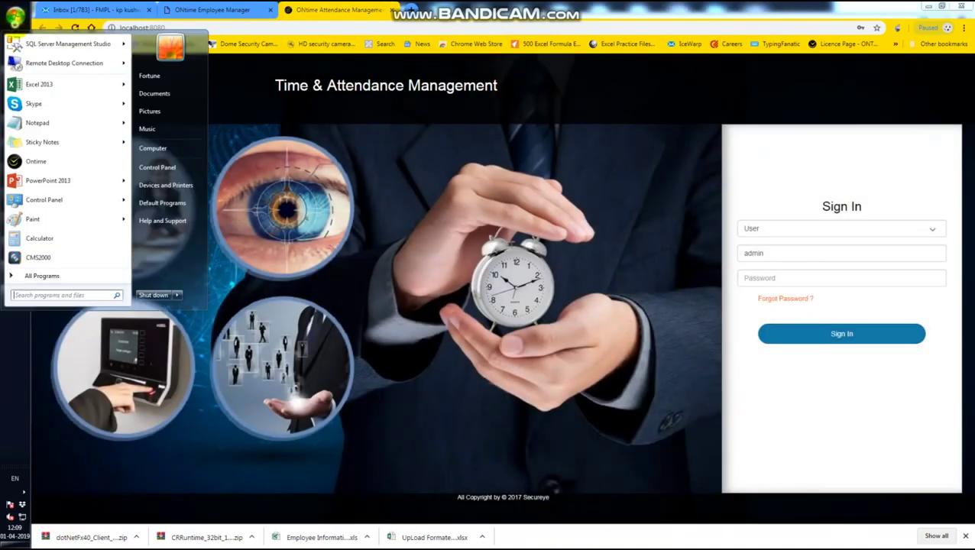
- Launch Notepad via 'not' and write 'firstly we have to connect with database'
{"action": "type", "text": "note"}
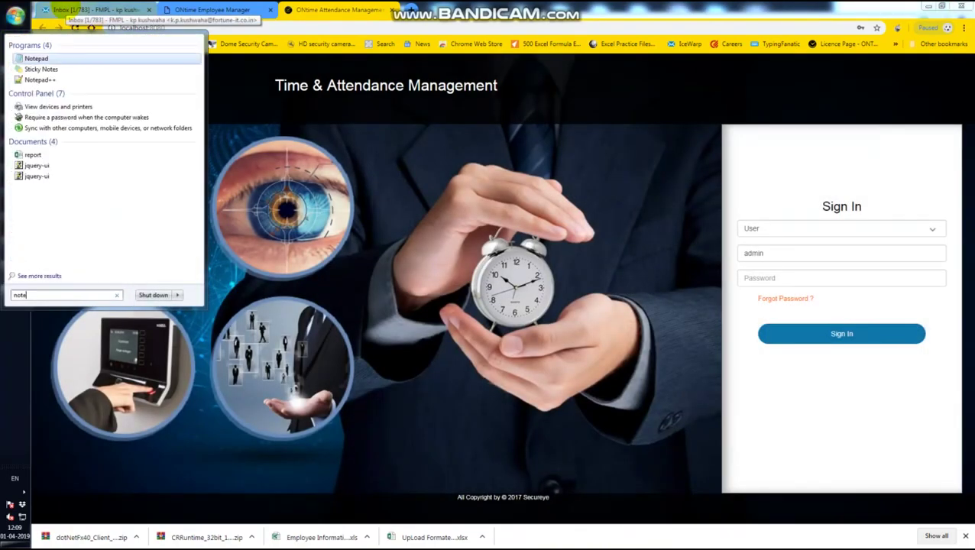
{"action": "key", "text": "Return"}
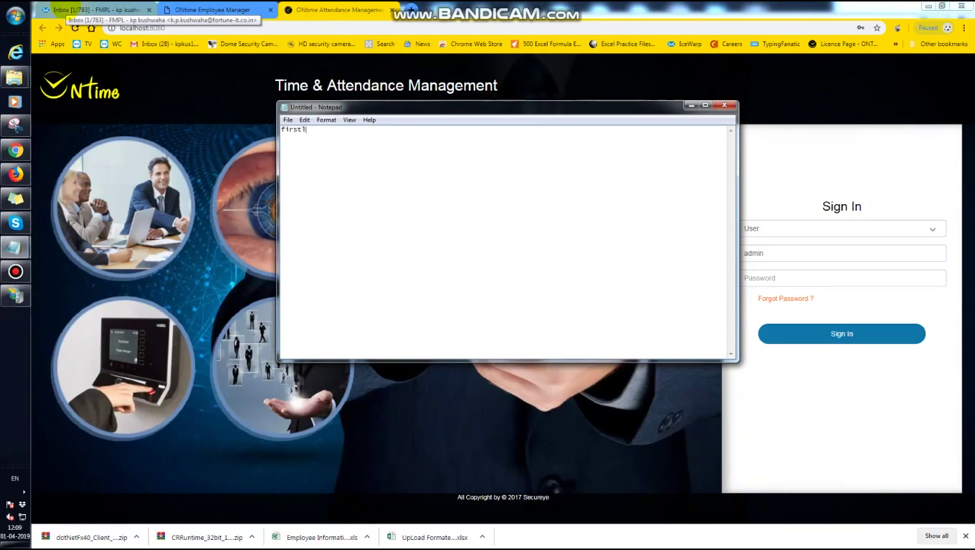
{"action": "type", "text": "firstly we "}
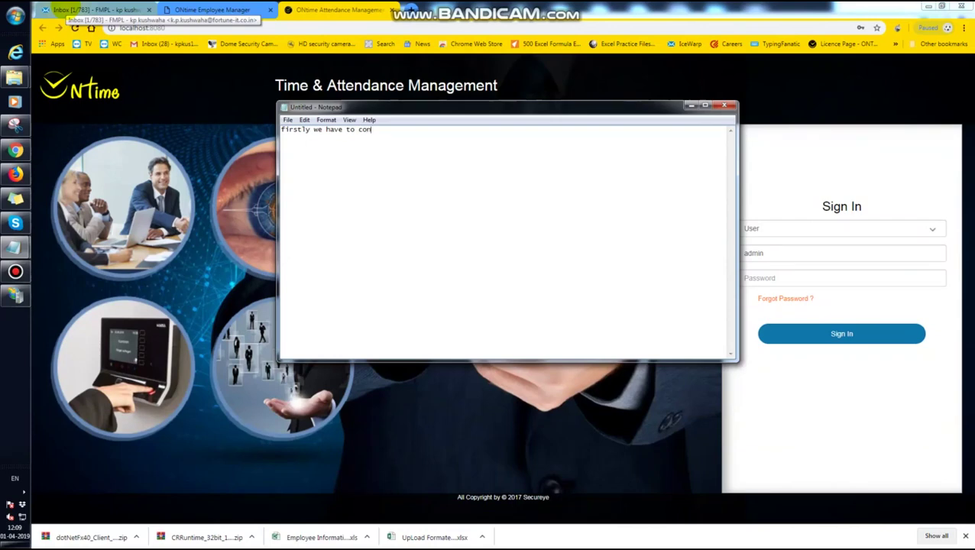
{"action": "type", "text": "have to connect "}
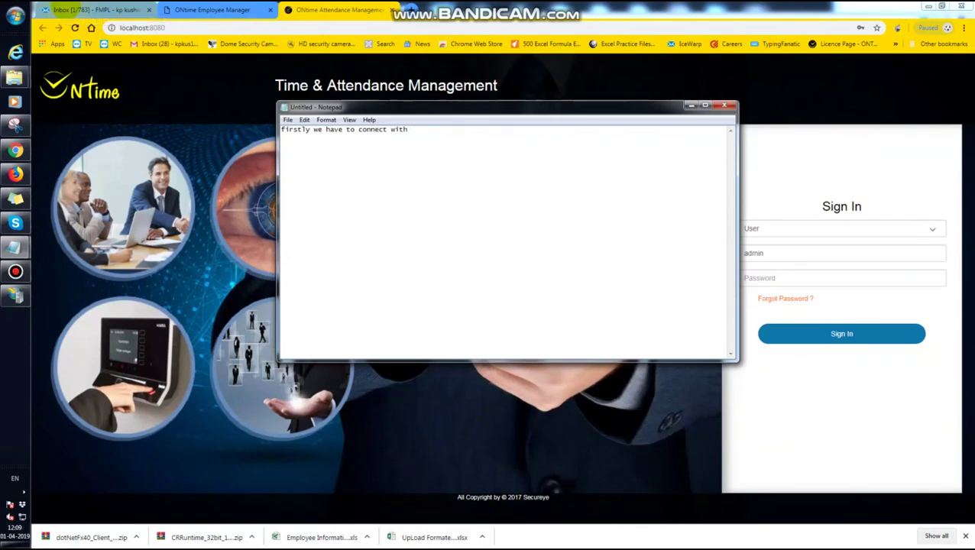
{"action": "type", "text": "with database"}
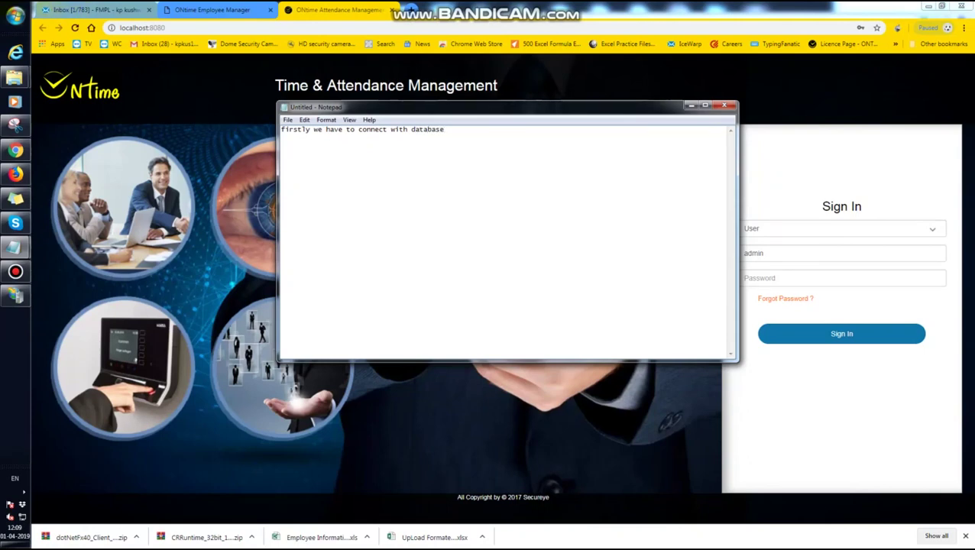
{"action": "left_click", "coordinate": [15, 296]}
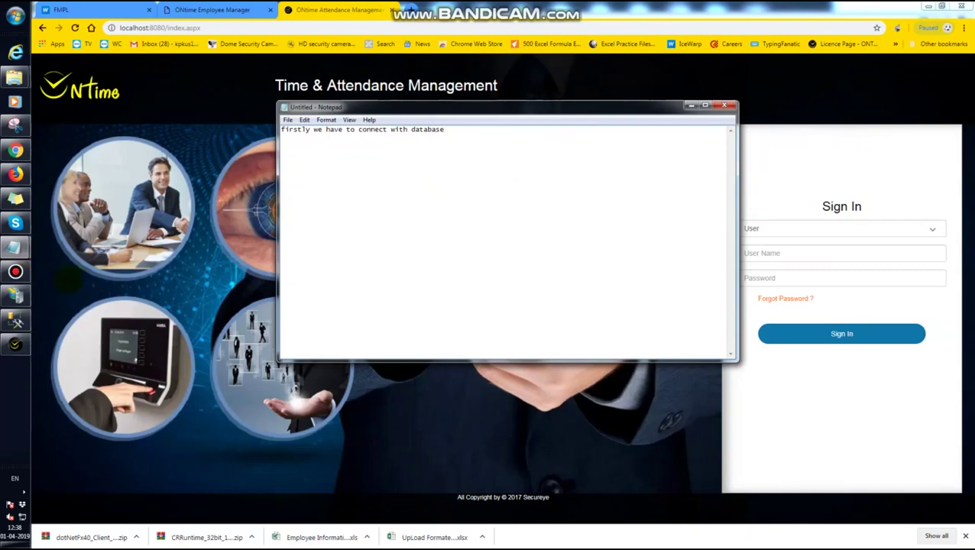
{"action": "left_click", "coordinate": [15, 295]}
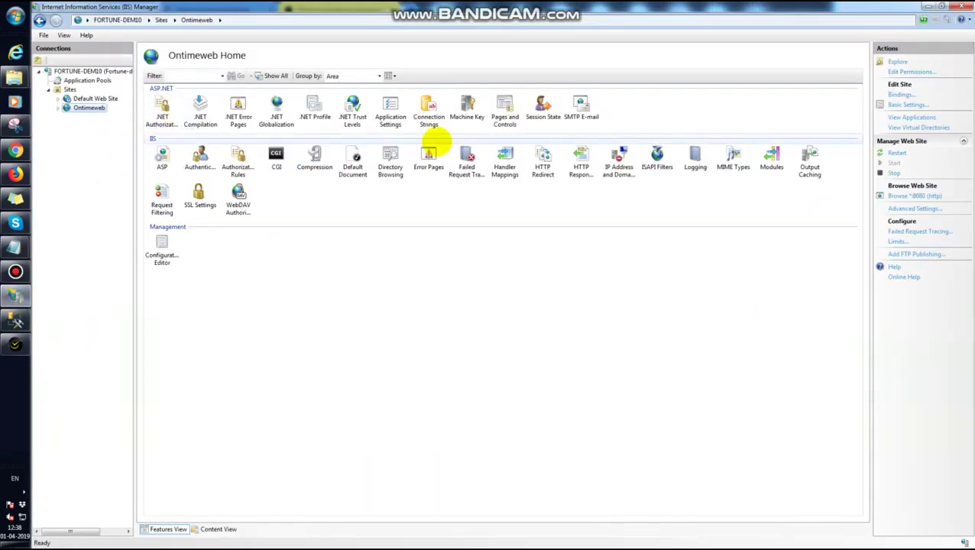
- Open Ontimeweb's Connection Strings and edit the SQLSERVER entry
{"action": "left_click", "coordinate": [429, 113]}
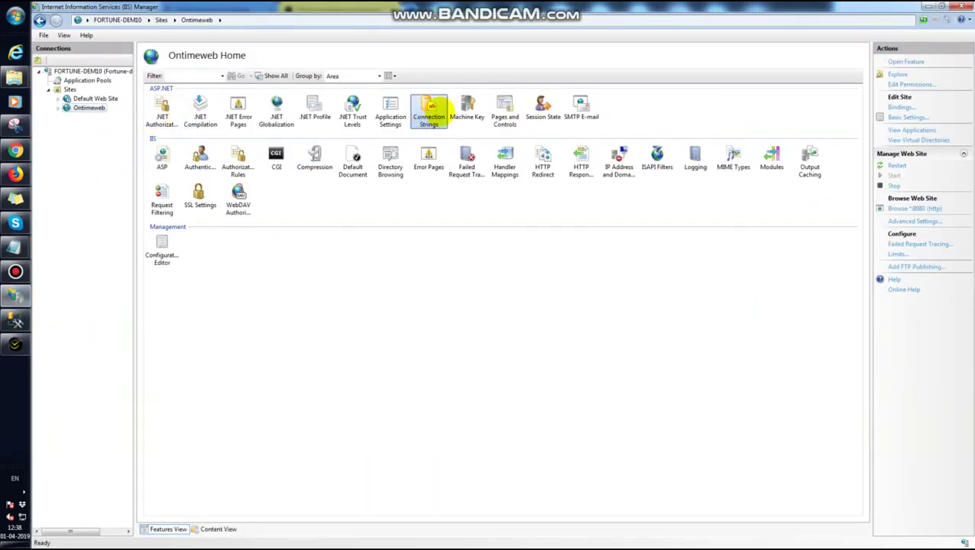
{"action": "double_click", "coordinate": [432, 111]}
{"action": "left_click", "coordinate": [161, 119]}
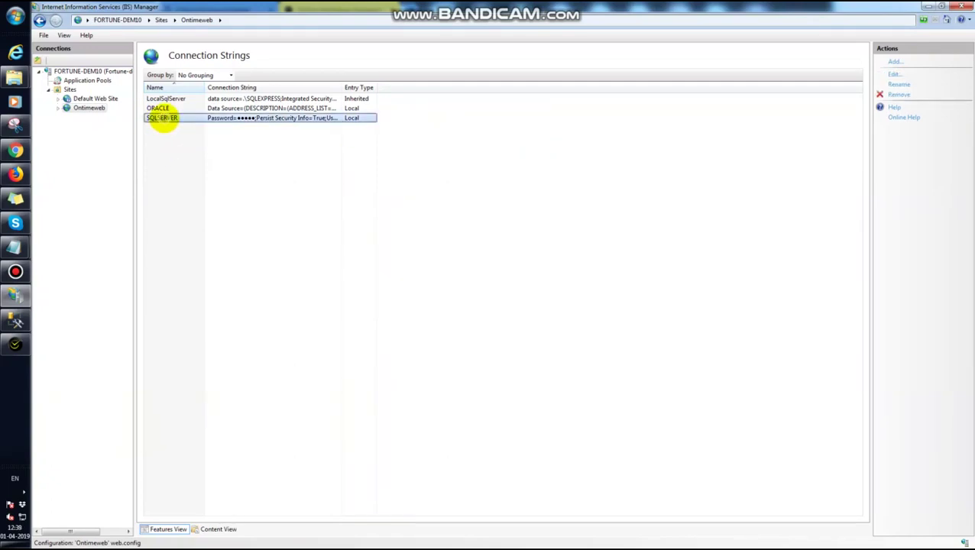
{"action": "double_click", "coordinate": [162, 119]}
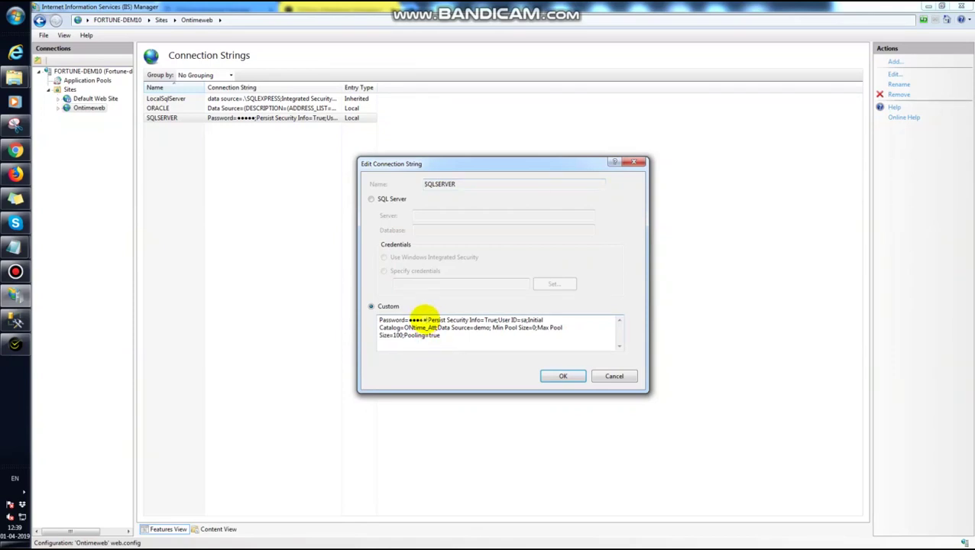
{"action": "double_click", "coordinate": [419, 319]}
- Copy the local server name FORTUNE-DEM10\SQLEXPRESS2008R2 from SSMS's Connect to Server dialog
{"action": "left_click", "coordinate": [15, 319]}
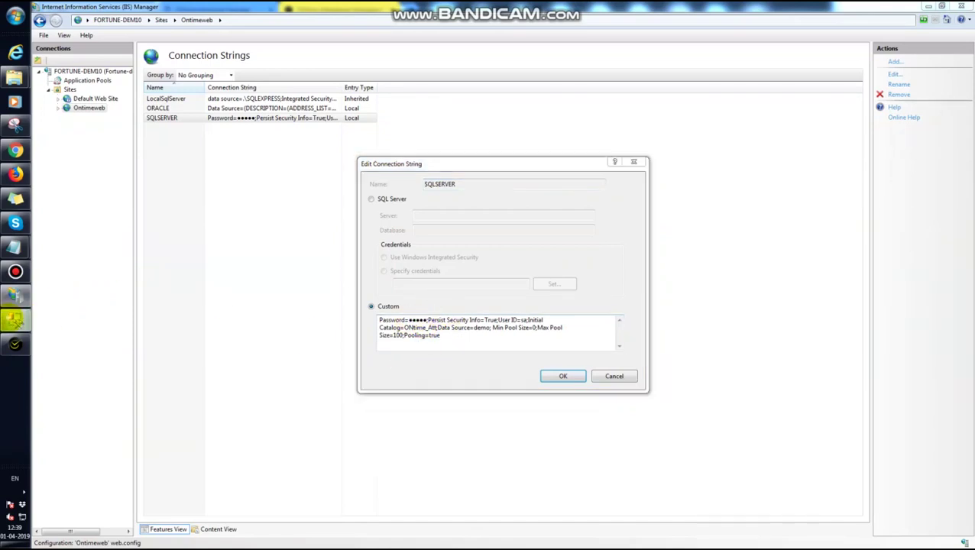
{"action": "left_click", "coordinate": [500, 294]}
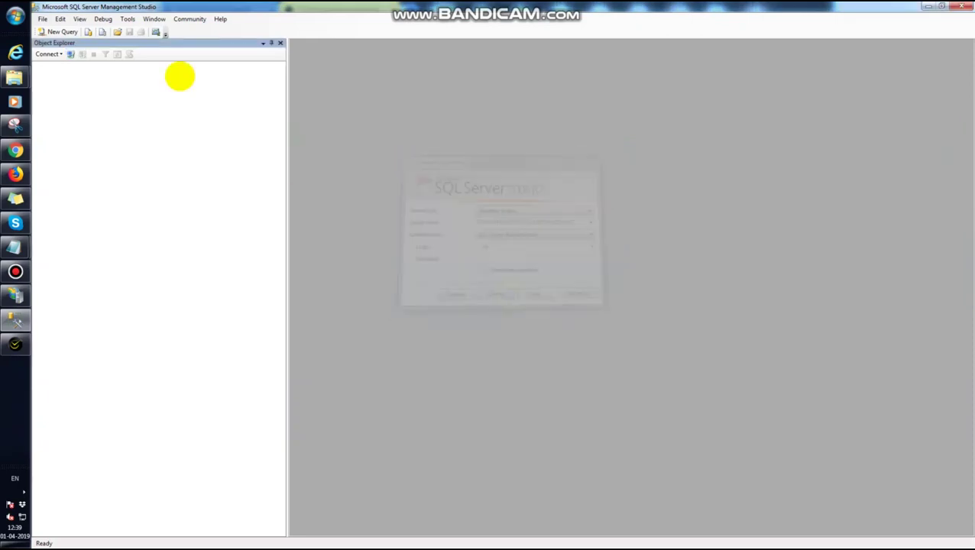
{"action": "left_click", "coordinate": [71, 54]}
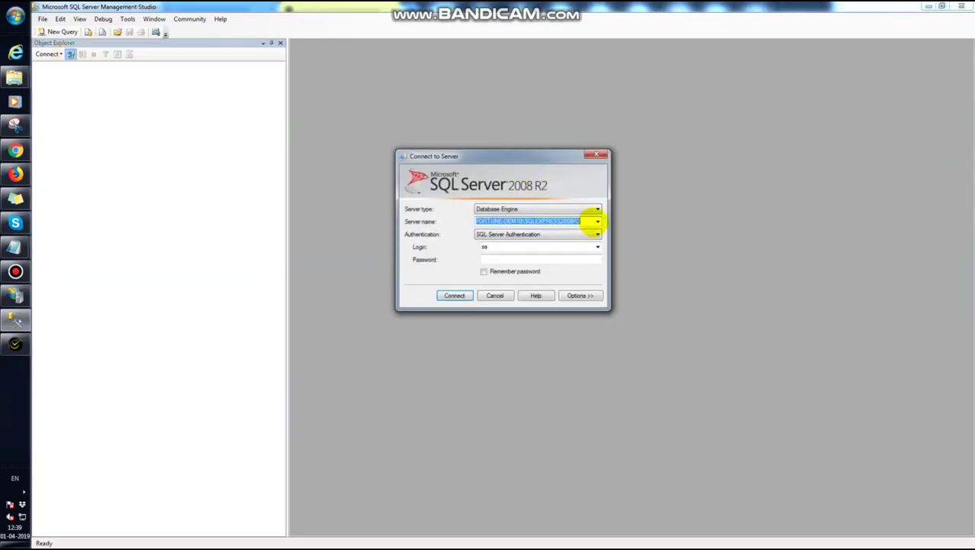
{"action": "left_click", "coordinate": [597, 222]}
{"action": "left_click", "coordinate": [549, 222]}
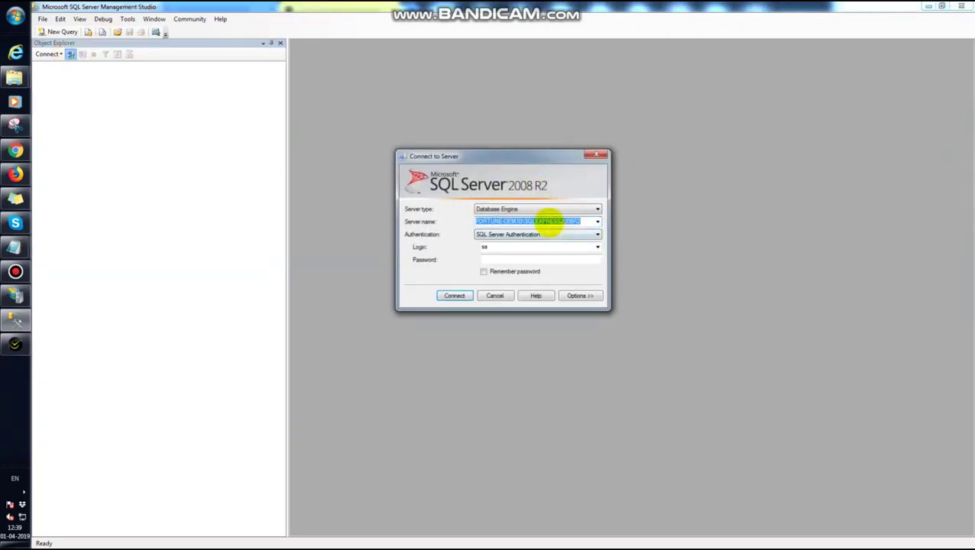
{"action": "right_click", "coordinate": [549, 222]}
{"action": "left_click", "coordinate": [550, 256]}
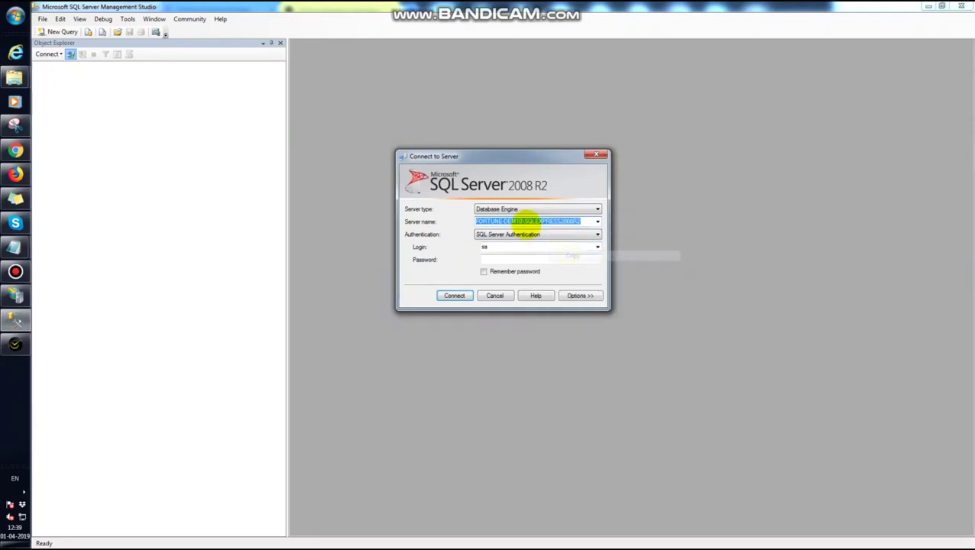
{"action": "right_click", "coordinate": [528, 224]}
{"action": "left_click", "coordinate": [569, 256]}
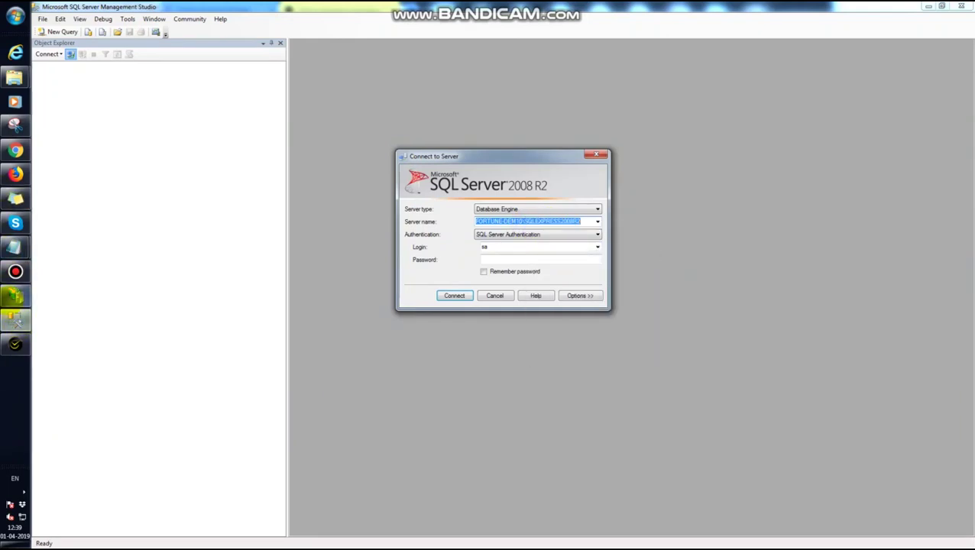
- Replace the connection string's Data Source with the pasted FORTUNE-DEM10\SQLEXPRESS2008R2
{"action": "left_click", "coordinate": [15, 296]}
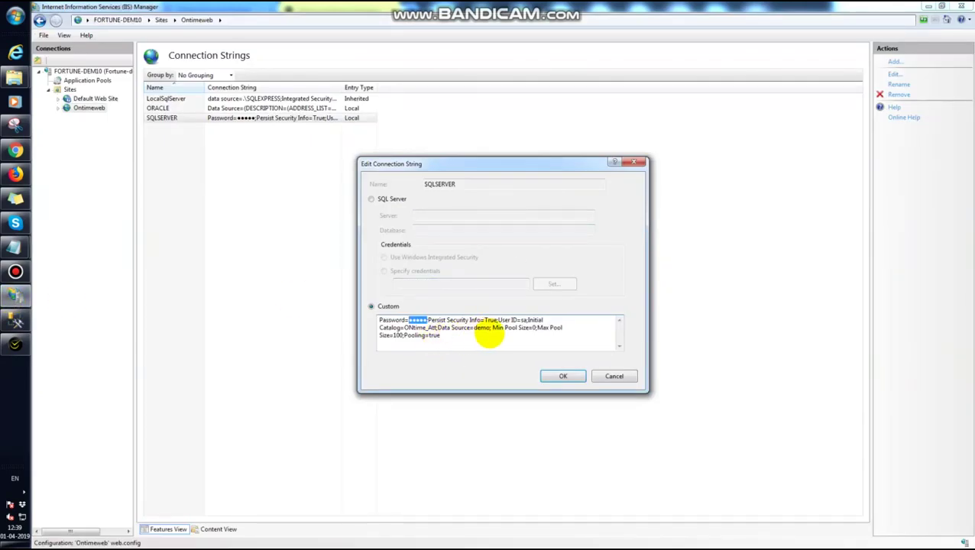
{"action": "left_click", "coordinate": [466, 329]}
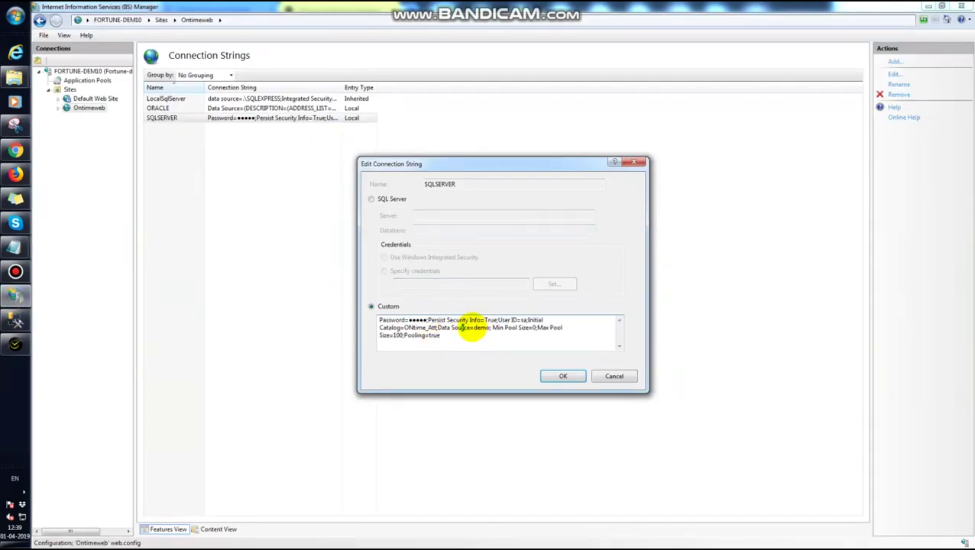
{"action": "left_click_drag", "start_coordinate": [473, 328], "coordinate": [486, 329]}
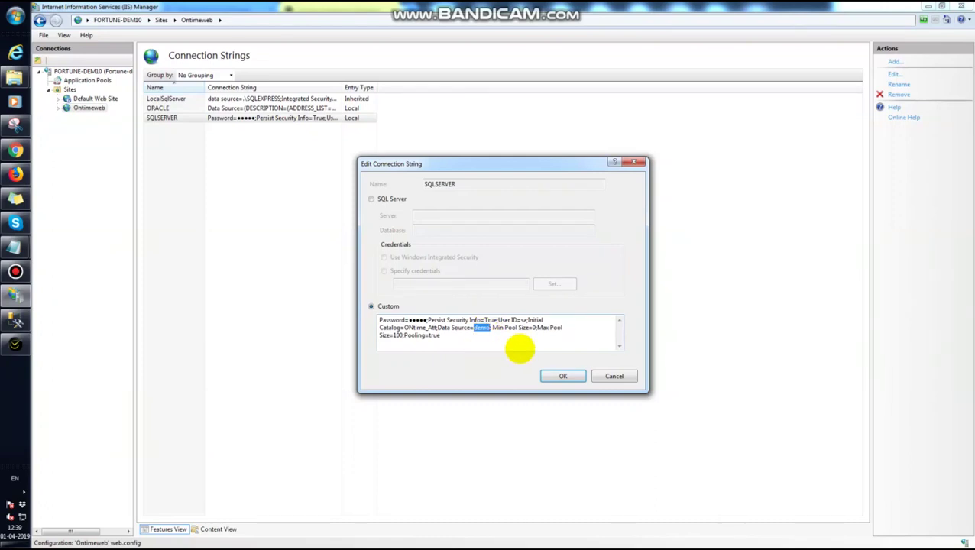
{"action": "key", "text": "ctrl+v"}
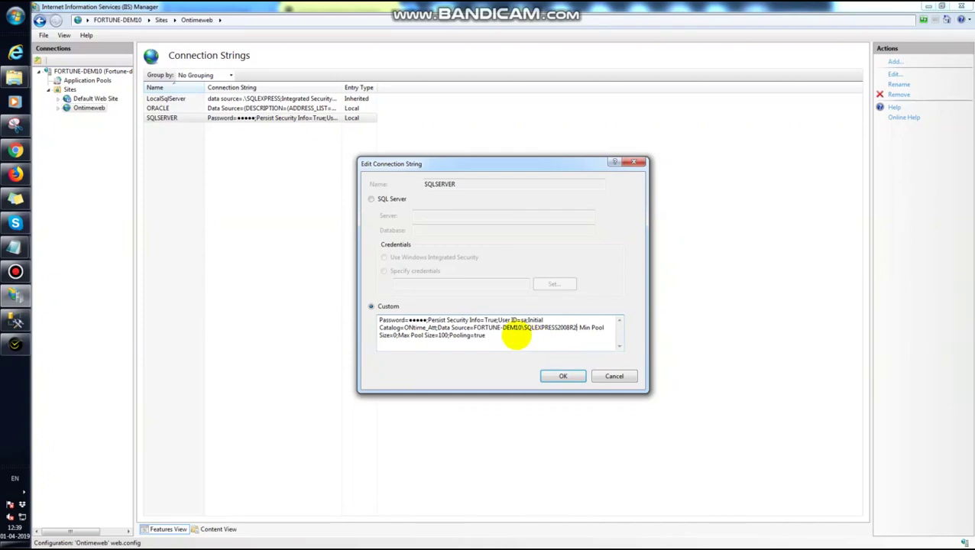
{"action": "left_click_drag", "start_coordinate": [475, 328], "coordinate": [573, 328]}
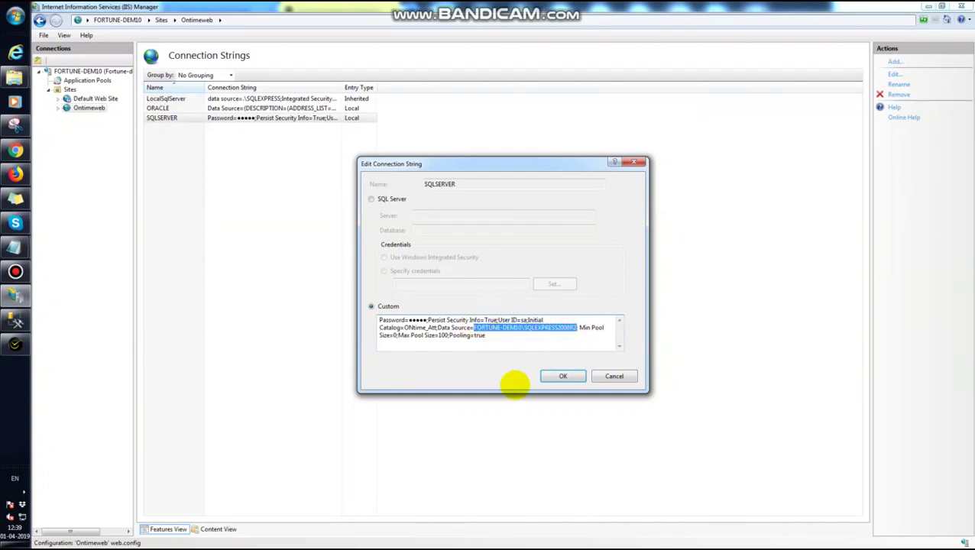
{"action": "left_click", "coordinate": [15, 319]}
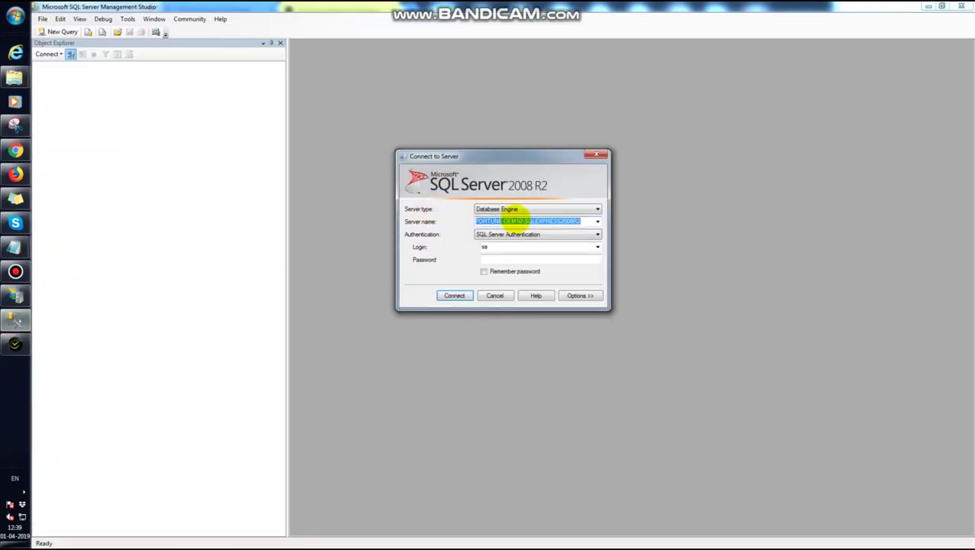
- Compare the SSMS server name and login against the string's Data Source, User ID and password
{"action": "left_click", "coordinate": [526, 222]}
{"action": "left_click_drag", "start_coordinate": [582, 221], "coordinate": [474, 239]}
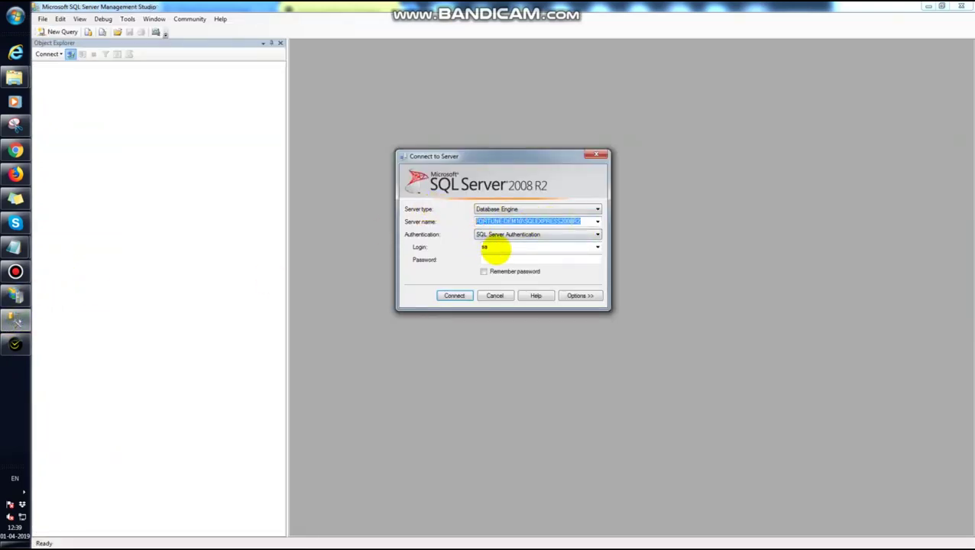
{"action": "double_click", "coordinate": [489, 247]}
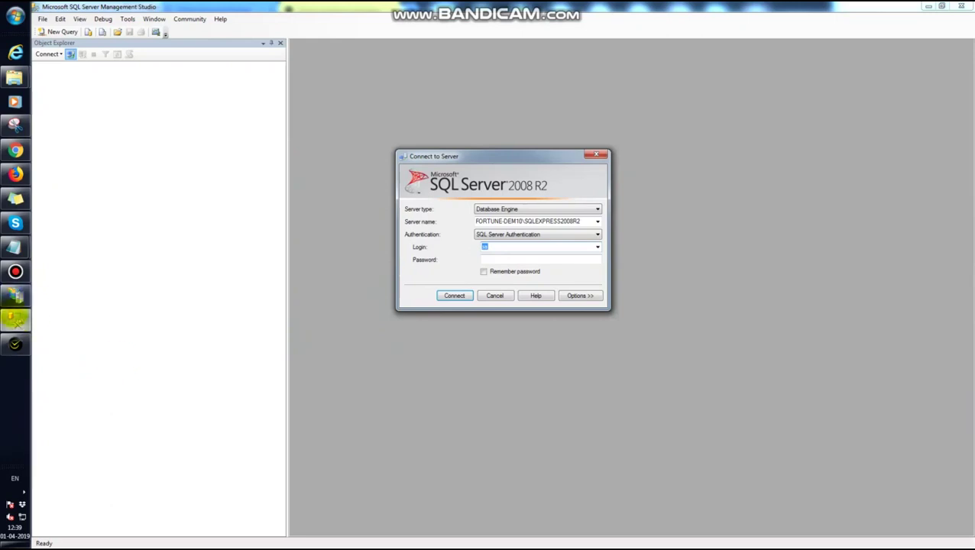
{"action": "left_click", "coordinate": [16, 297]}
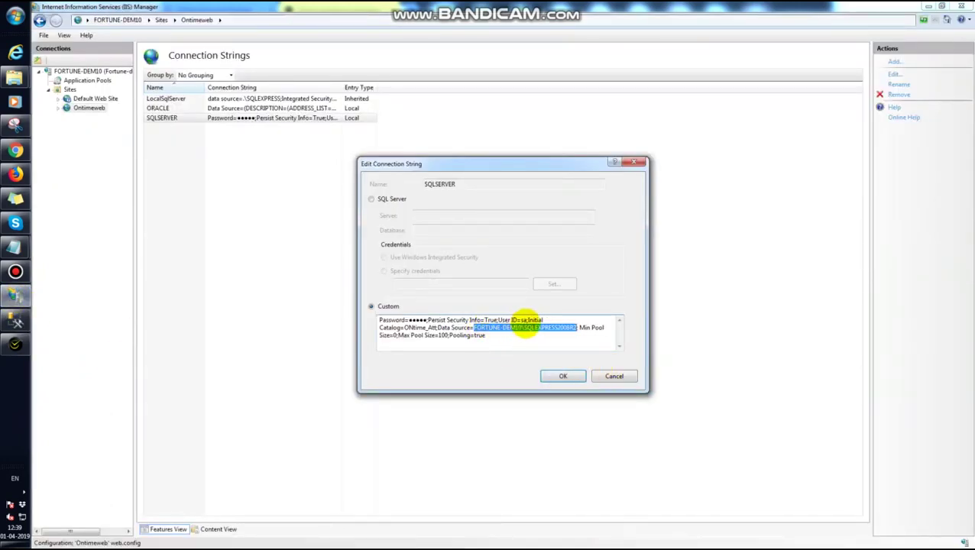
{"action": "left_click", "coordinate": [525, 321]}
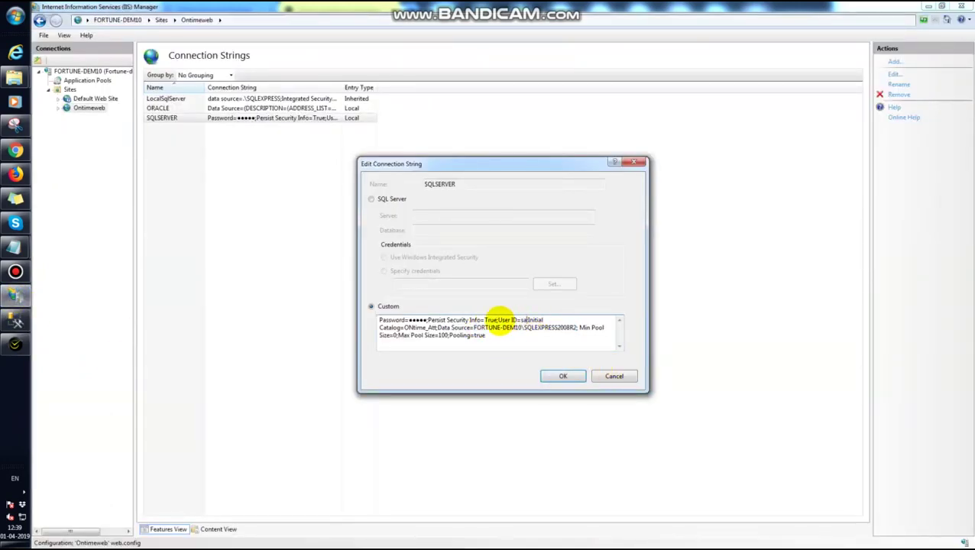
{"action": "left_click_drag", "start_coordinate": [498, 321], "coordinate": [513, 321]}
{"action": "left_click", "coordinate": [520, 321]}
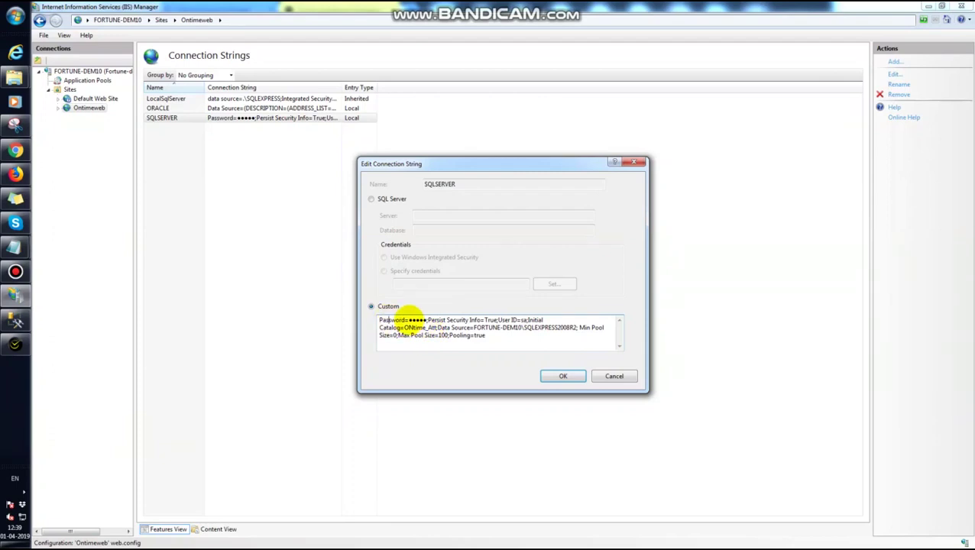
{"action": "left_click_drag", "start_coordinate": [408, 319], "coordinate": [422, 320]}
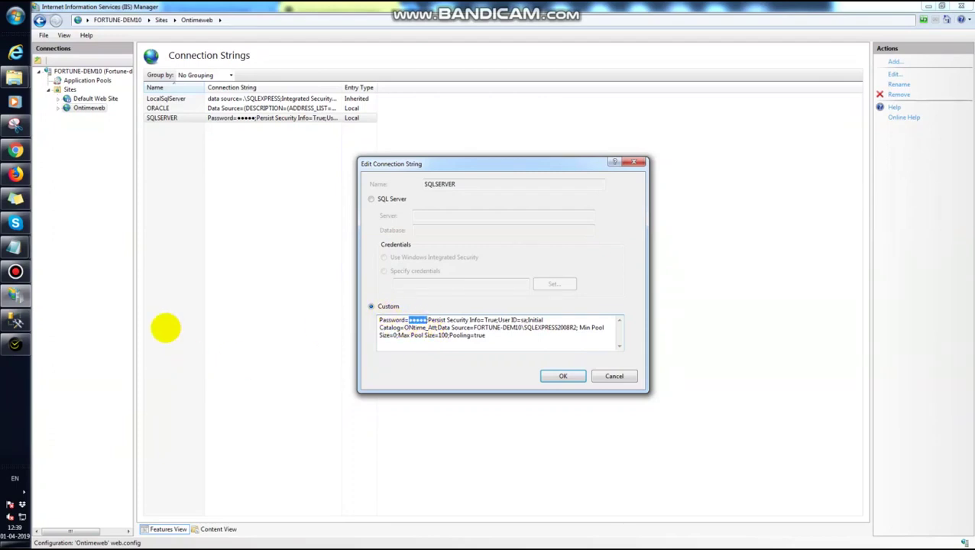
- Enter the SQL login password and connect to FORTUNE-DEM10\SQLEXPRESS2008R2
{"action": "left_click", "coordinate": [15, 319]}
{"action": "left_click", "coordinate": [491, 259]}
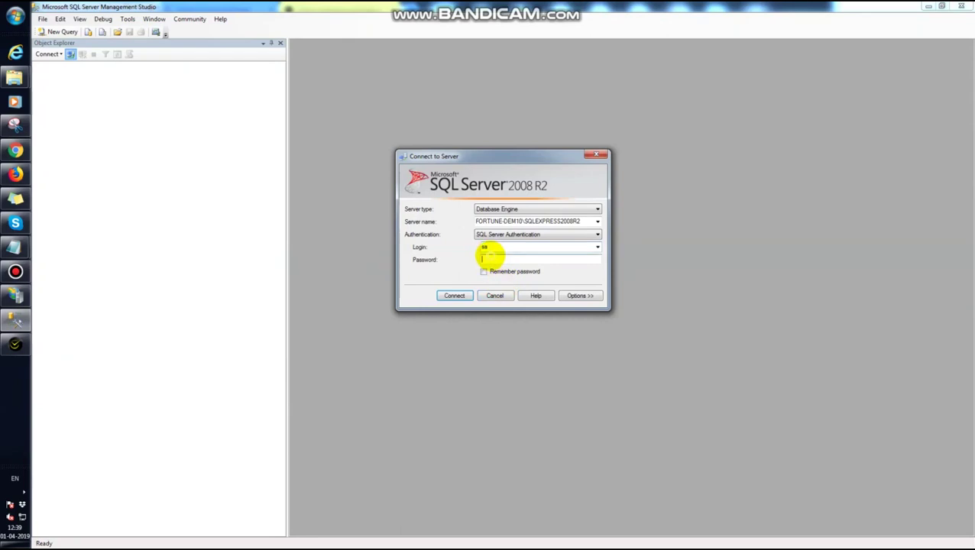
{"action": "type", "text": "123"}
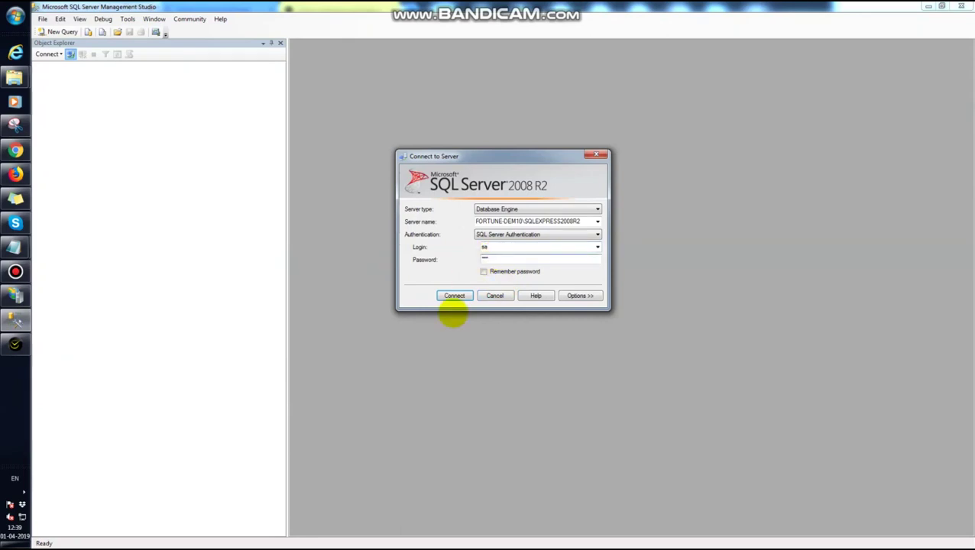
{"action": "left_click", "coordinate": [450, 297]}
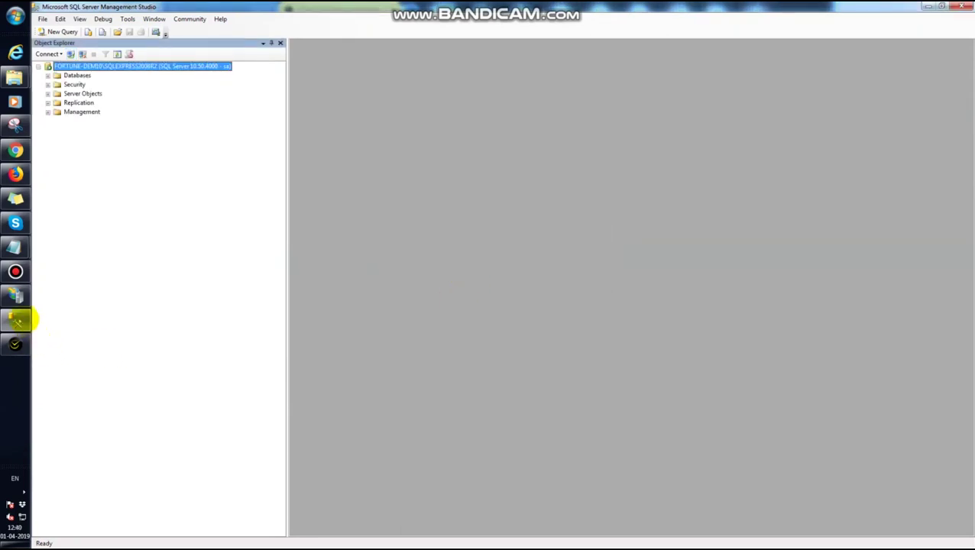
{"action": "left_click", "coordinate": [15, 296]}
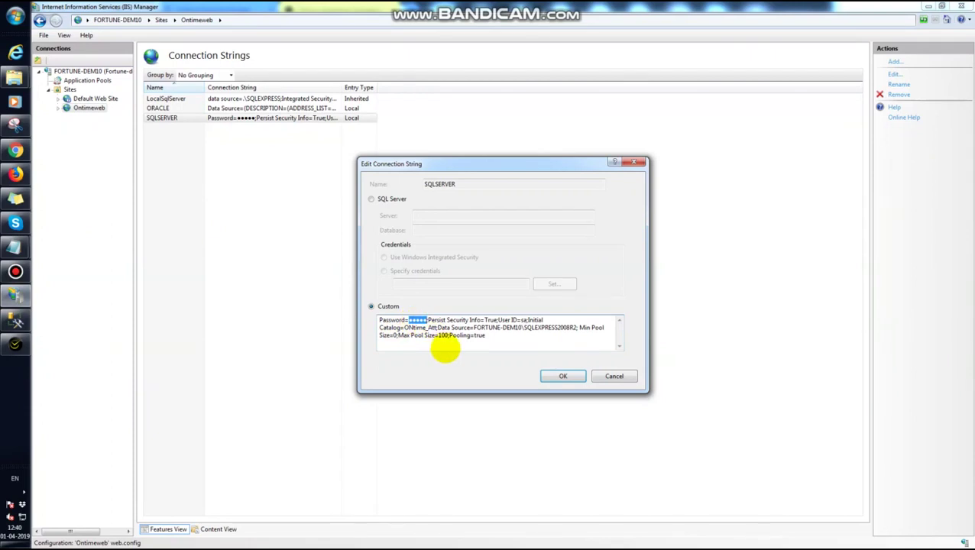
- Enter the new password, save the SQLSERVER connection string, and restart Ontimeweb
{"action": "type", "text": "1"}
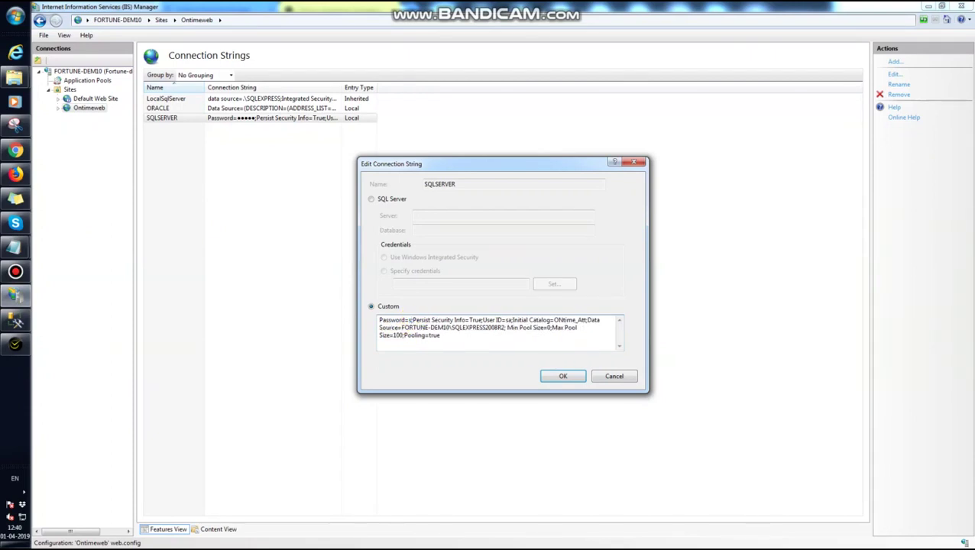
{"action": "type", "text": "ss"}
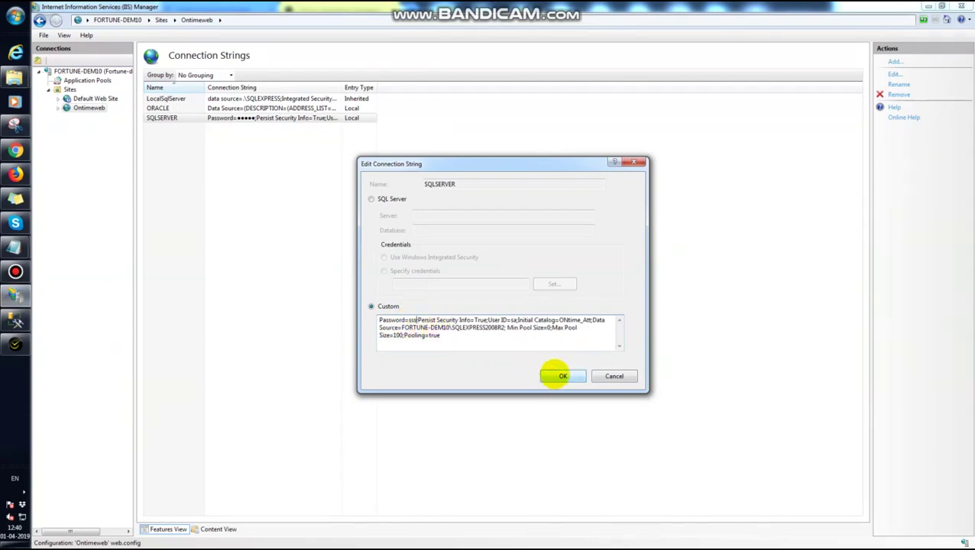
{"action": "left_click", "coordinate": [564, 376]}
{"action": "right_click", "coordinate": [79, 107]}
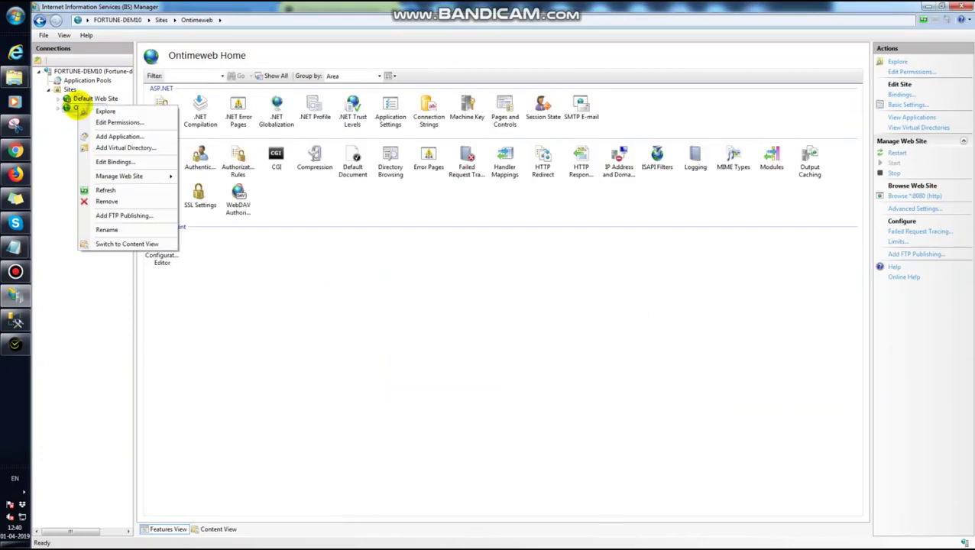
{"action": "mouse_move", "coordinate": [162, 175]}
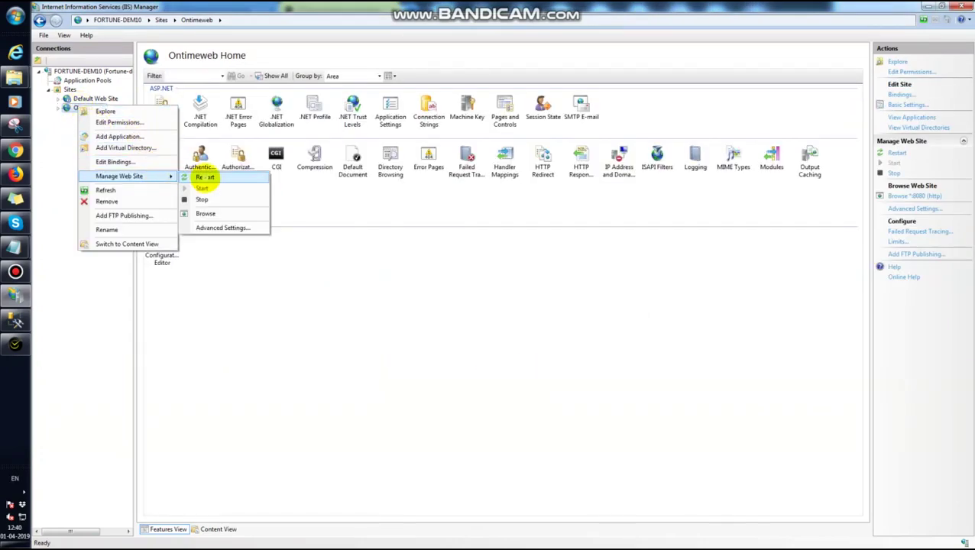
{"action": "left_click", "coordinate": [204, 177]}
- Switch to the ONtime sign-in page in Chrome
{"action": "mouse_move", "coordinate": [16, 344]}
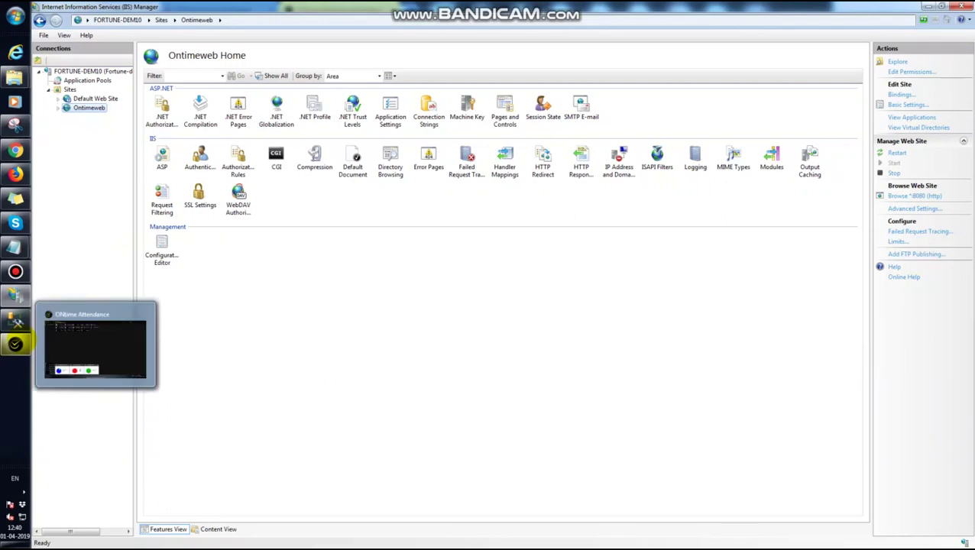
{"action": "mouse_move", "coordinate": [15, 151]}
{"action": "left_click", "coordinate": [93, 153]}
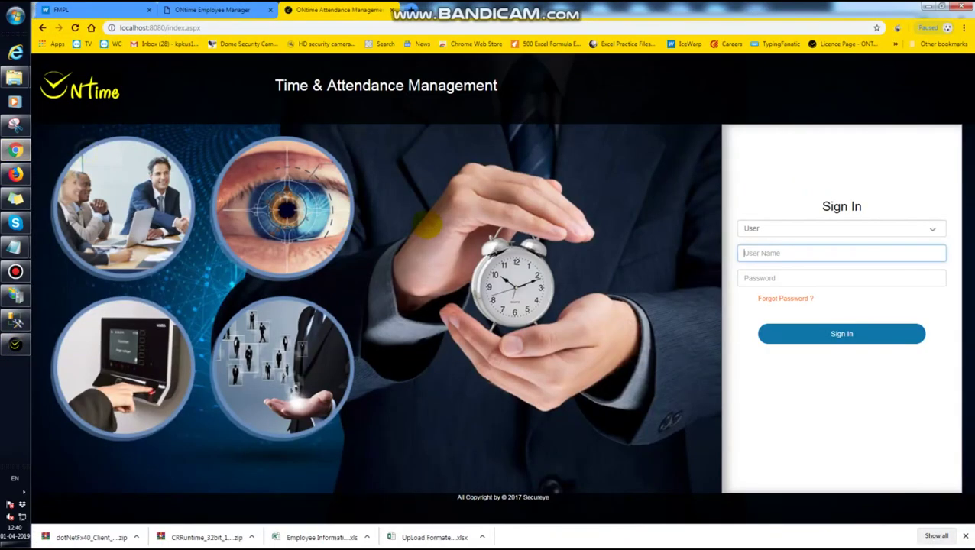
- Sign in to ONtime with the saved administrator user name and its password
{"action": "left_click", "coordinate": [764, 256]}
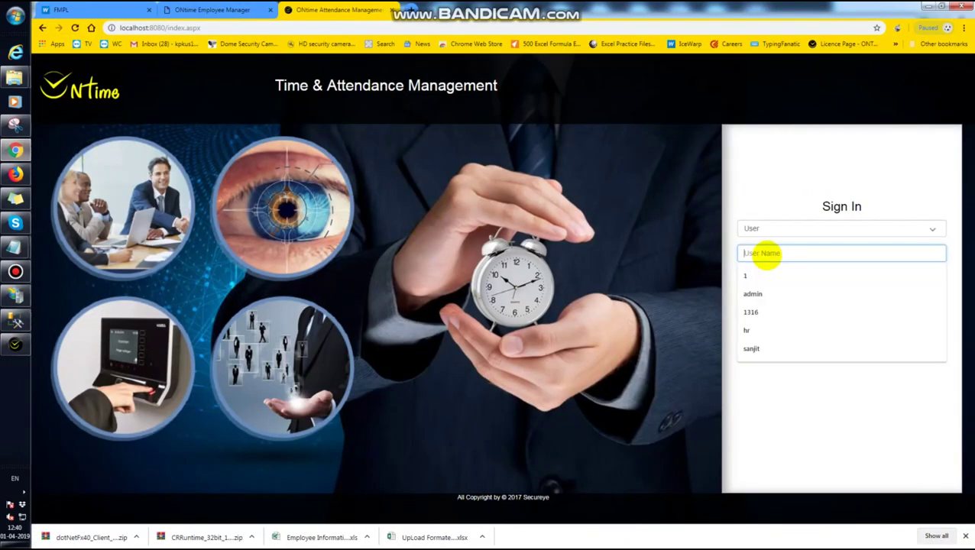
{"action": "left_click", "coordinate": [753, 294]}
{"action": "left_click", "coordinate": [755, 279]}
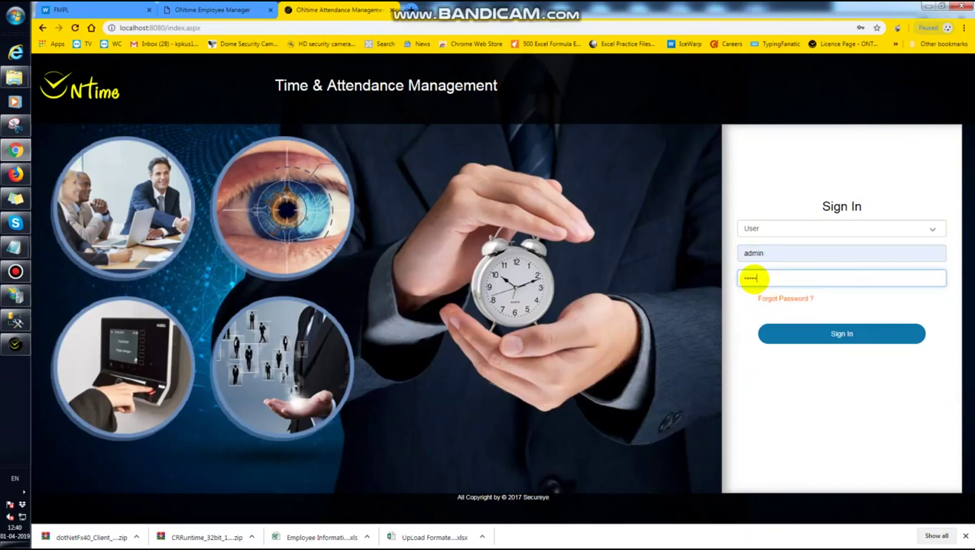
{"action": "left_click", "coordinate": [818, 335]}
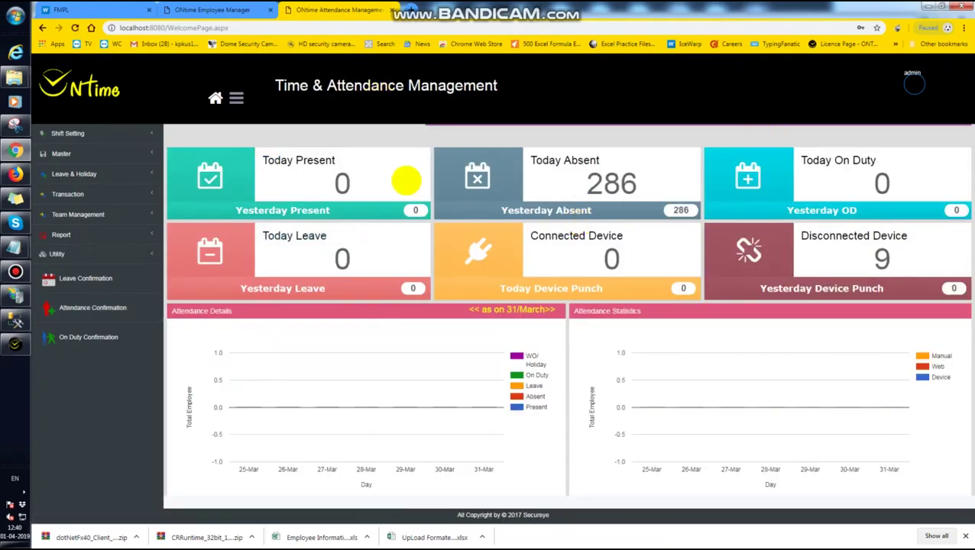
- Open Master > Employee Master to confirm 286 employees are listed, then return to Notepad
{"action": "left_click", "coordinate": [76, 154]}
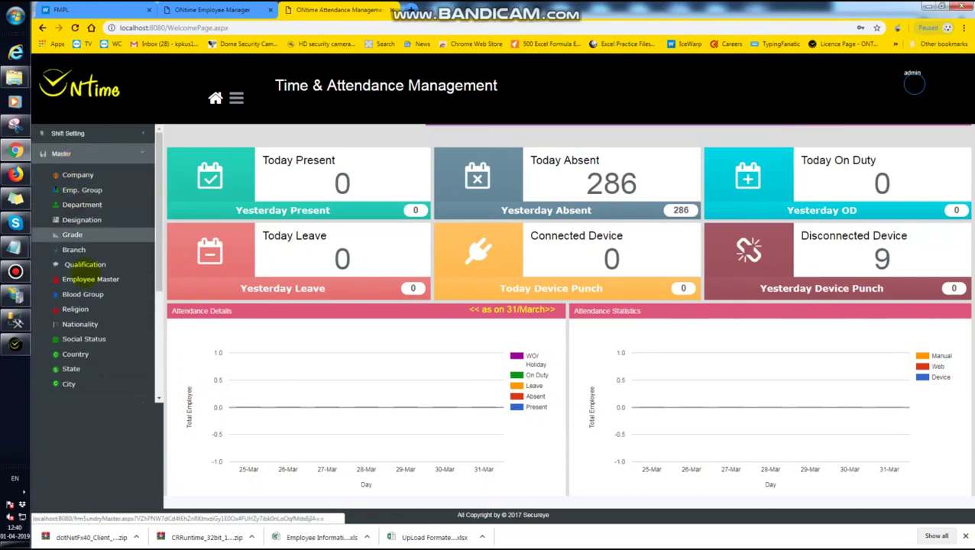
{"action": "left_click", "coordinate": [90, 280]}
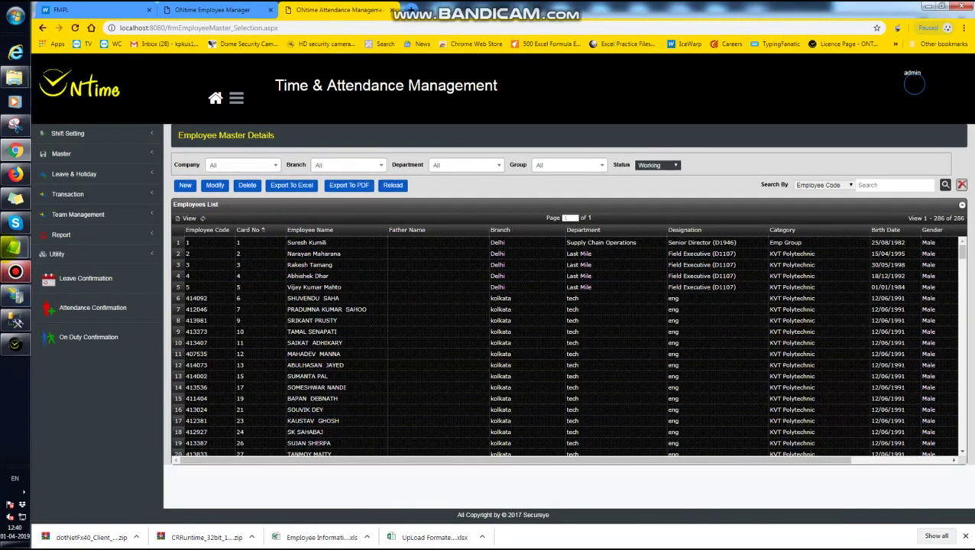
{"action": "mouse_move", "coordinate": [16, 246]}
{"action": "left_click", "coordinate": [74, 286]}
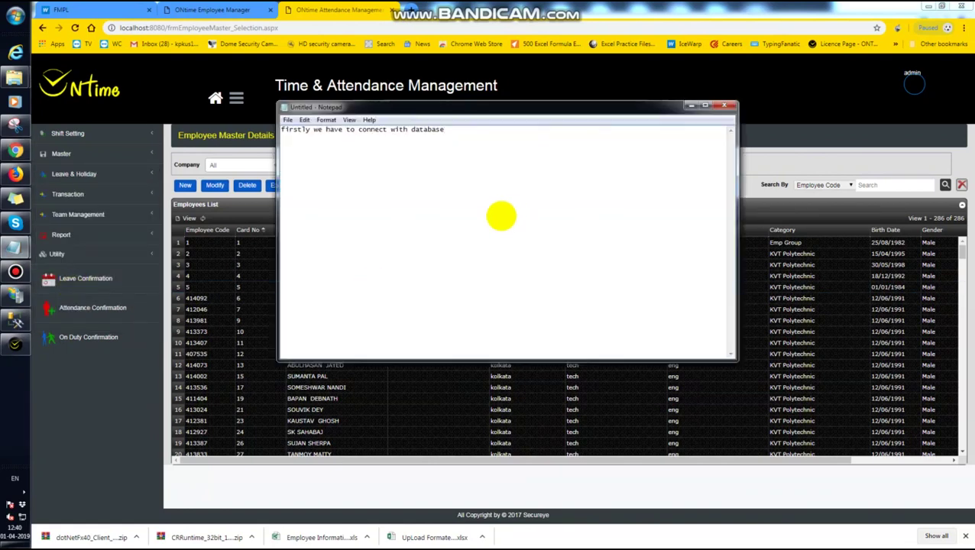
- Add the line 'now its working fine' below the database connection note
{"action": "key", "text": "Return"}
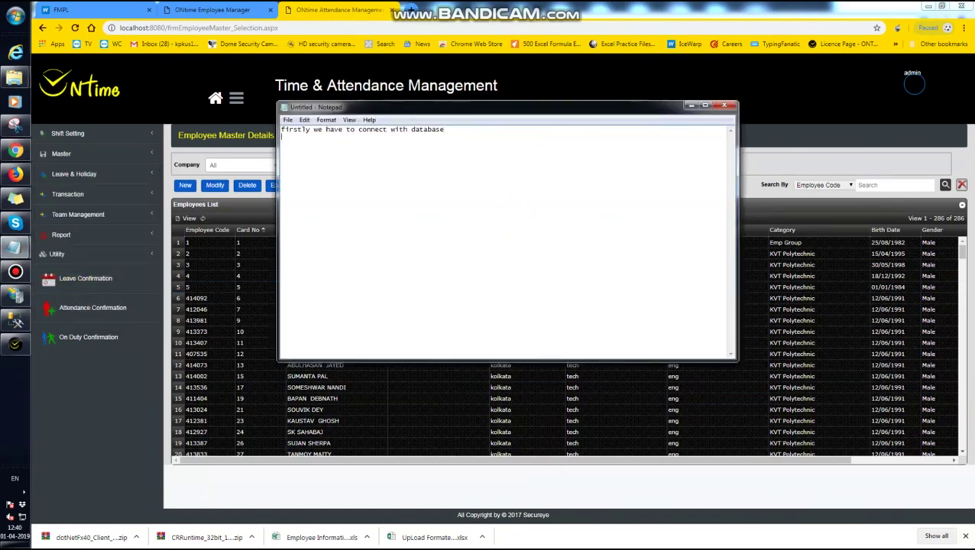
{"action": "type", "text": "now its working fine"}
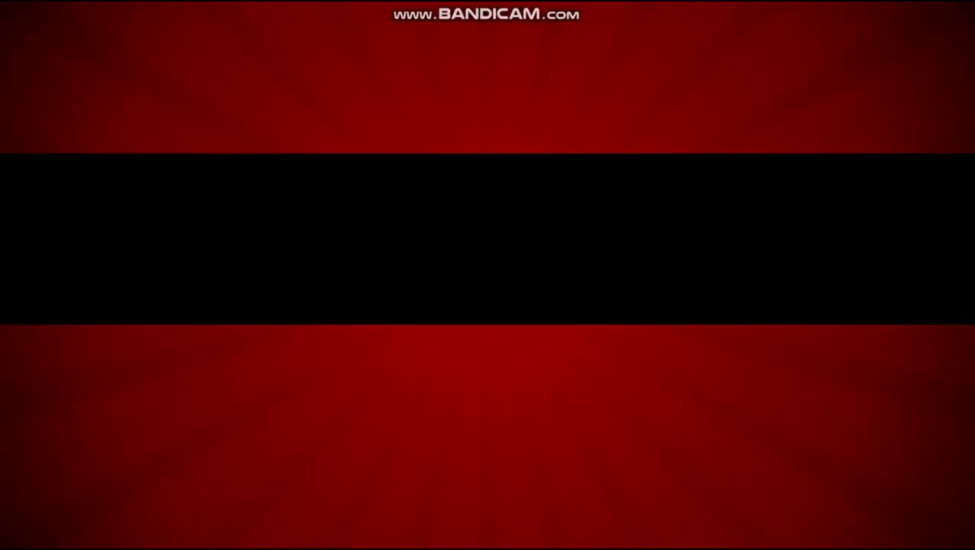